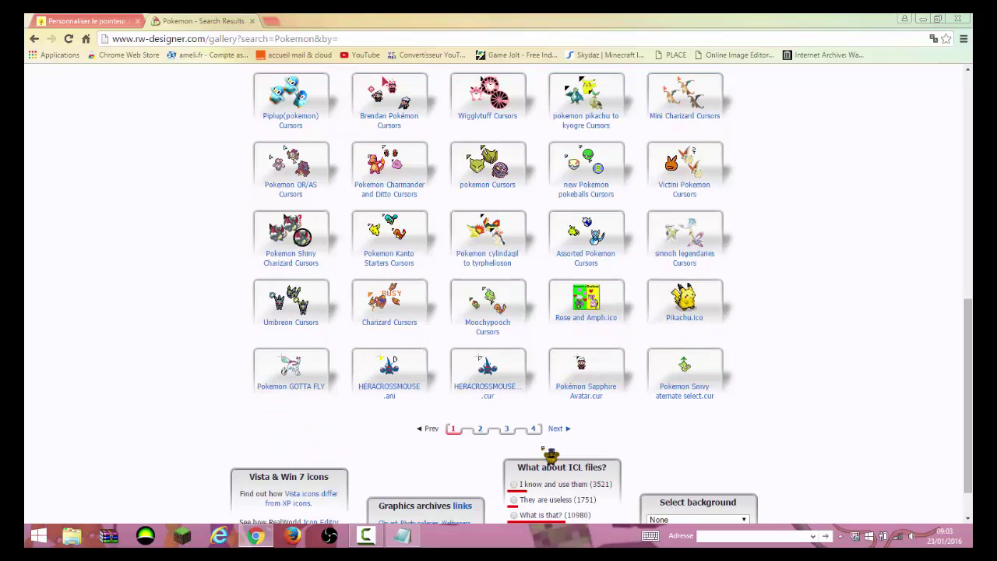
Browse the Pokemon search results and open the pokemon animated sprite cursor set.
{"action": "scroll", "coordinate": [411, 415], "scroll_direction": "up", "scroll_amount": 1}
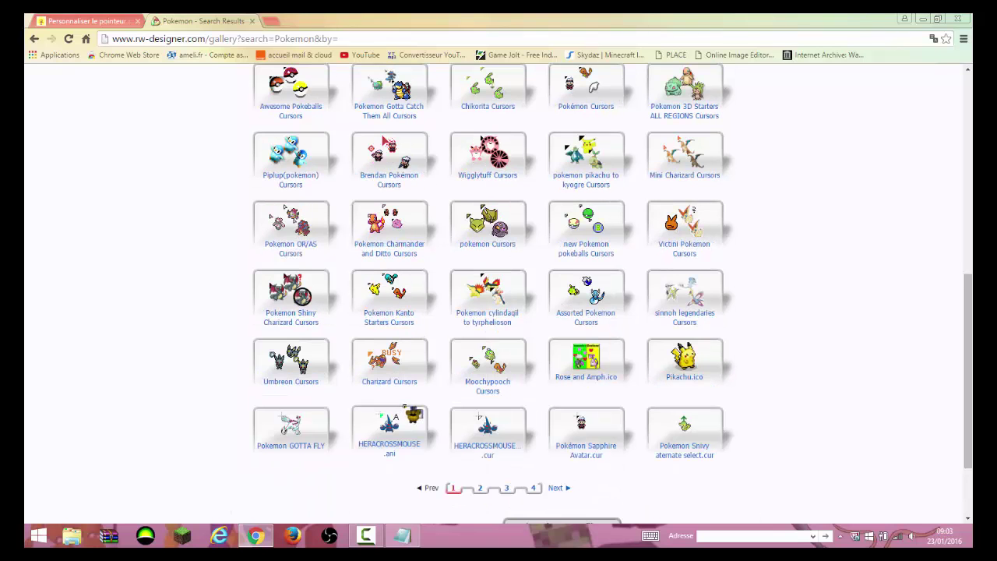
{"action": "scroll", "coordinate": [648, 296], "scroll_direction": "up", "scroll_amount": 1}
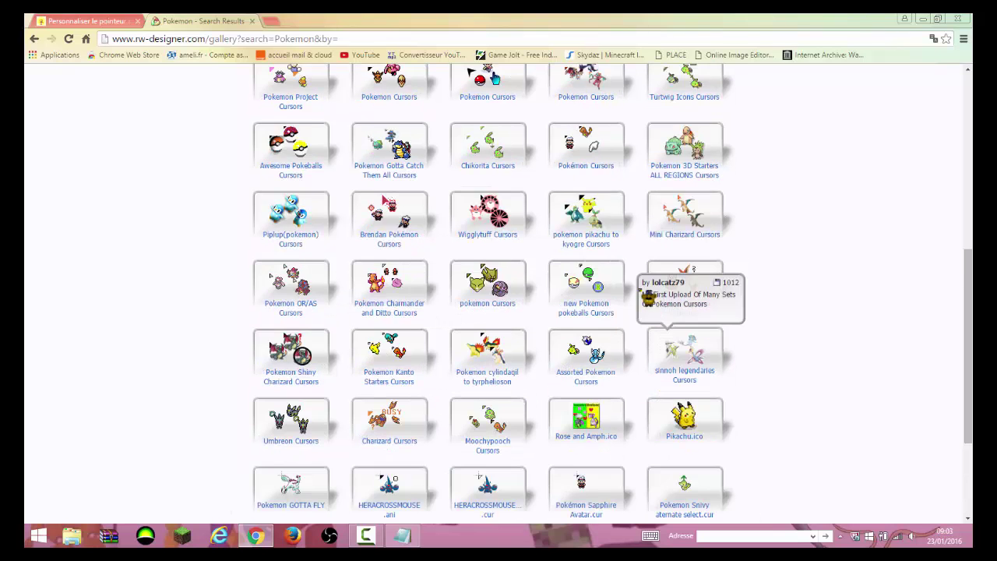
{"action": "scroll", "coordinate": [649, 296], "scroll_direction": "up", "scroll_amount": 4}
{"action": "left_click", "coordinate": [491, 109]}
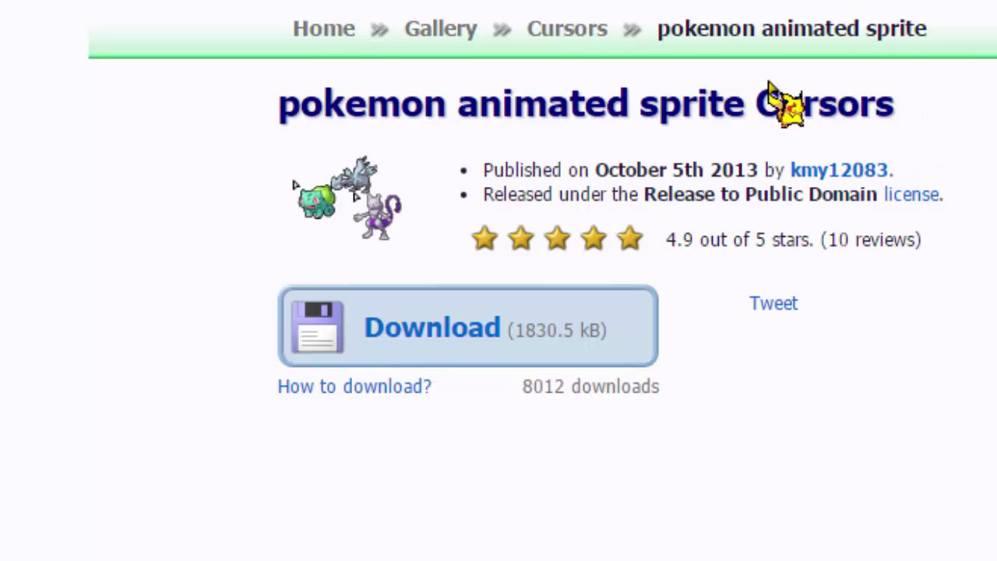
Download the pokemon animated sprite set as pokemon-4.zip and place a copy of the archive on the desktop.
{"action": "left_click", "coordinate": [425, 331]}
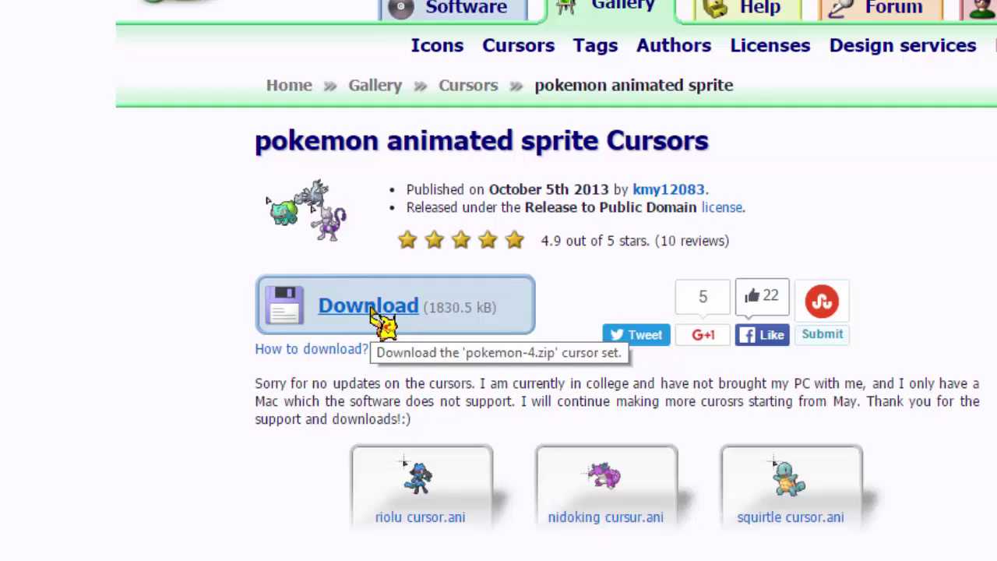
{"action": "left_click", "coordinate": [425, 331]}
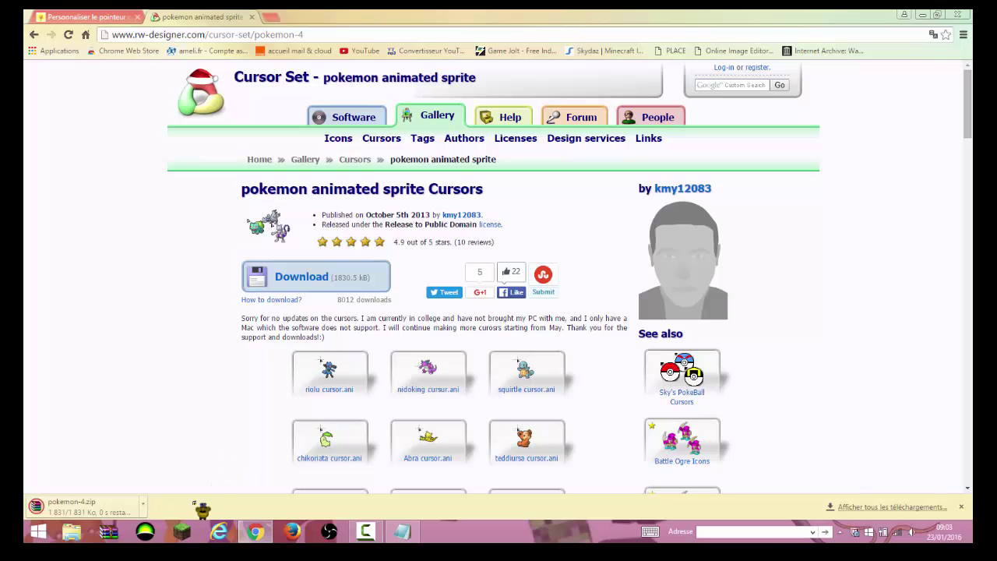
{"action": "left_click_drag", "start_coordinate": [97, 507], "coordinate": [452, 491]}
{"action": "left_click_drag", "start_coordinate": [970, 540], "coordinate": [409, 249]}
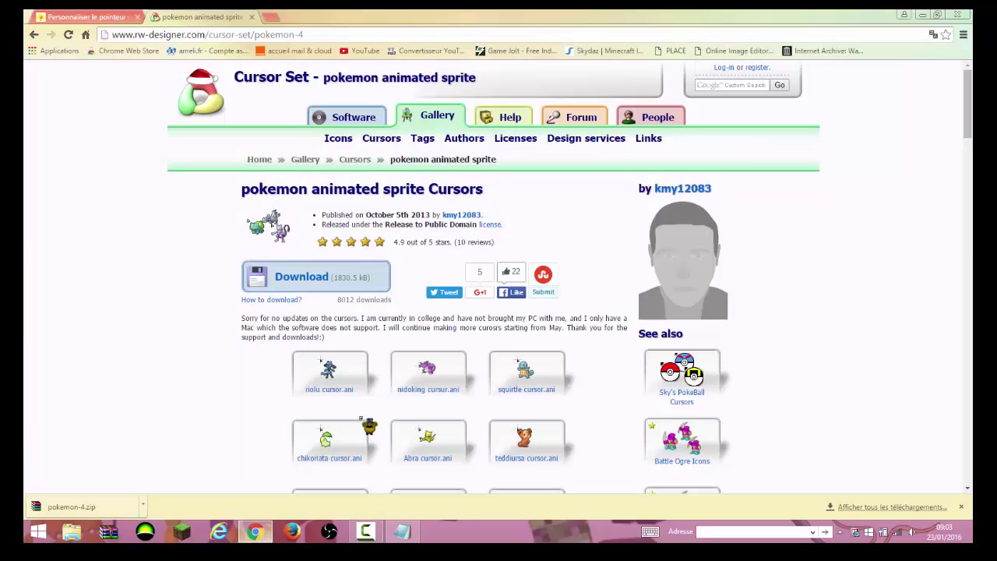
Review the steps of the pcastuces.com guide on personalizing the mouse pointer in the browser.
{"action": "left_click", "coordinate": [255, 532]}
{"action": "left_click", "coordinate": [116, 17]}
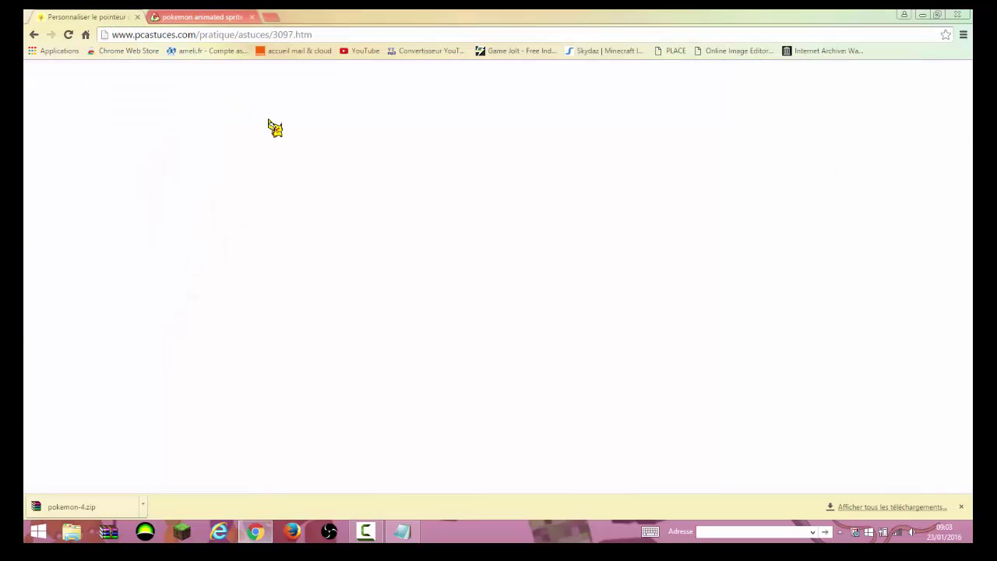
{"action": "scroll", "coordinate": [566, 373], "scroll_direction": "up", "scroll_amount": 15}
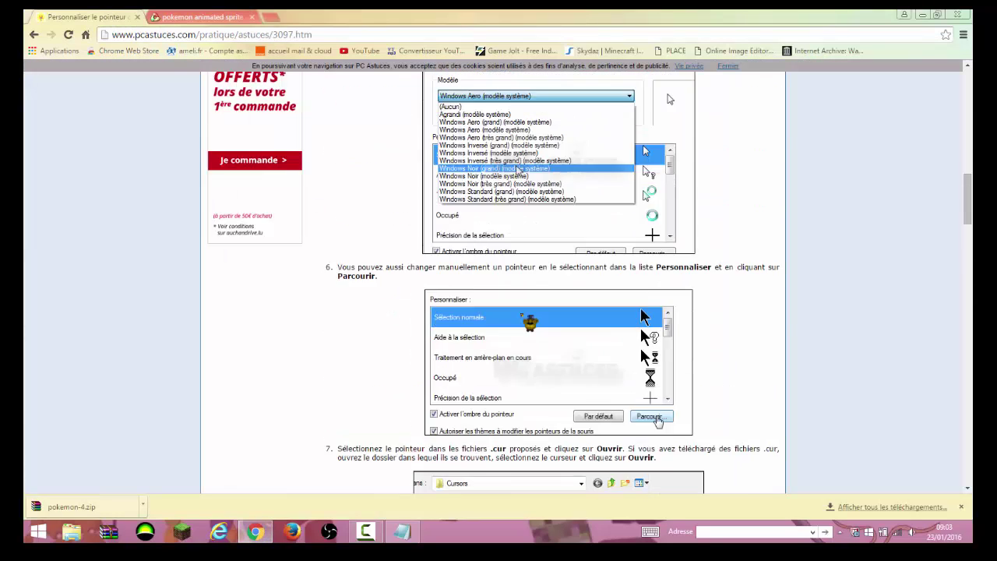
{"action": "scroll", "coordinate": [546, 265], "scroll_direction": "up", "scroll_amount": 5}
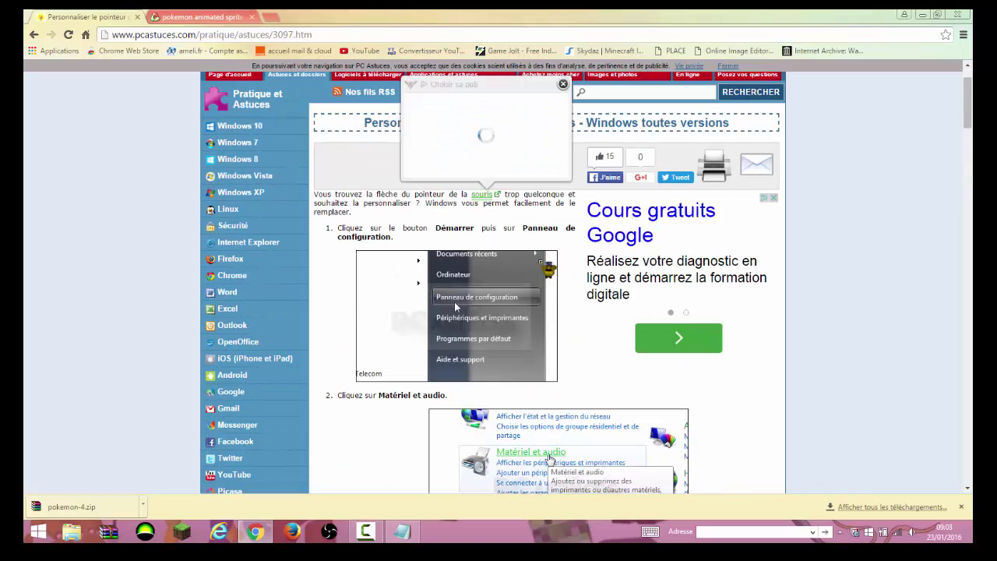
Minimize the browser and open the mouse pointer settings from the desktop personalization options.
{"action": "left_click", "coordinate": [922, 15]}
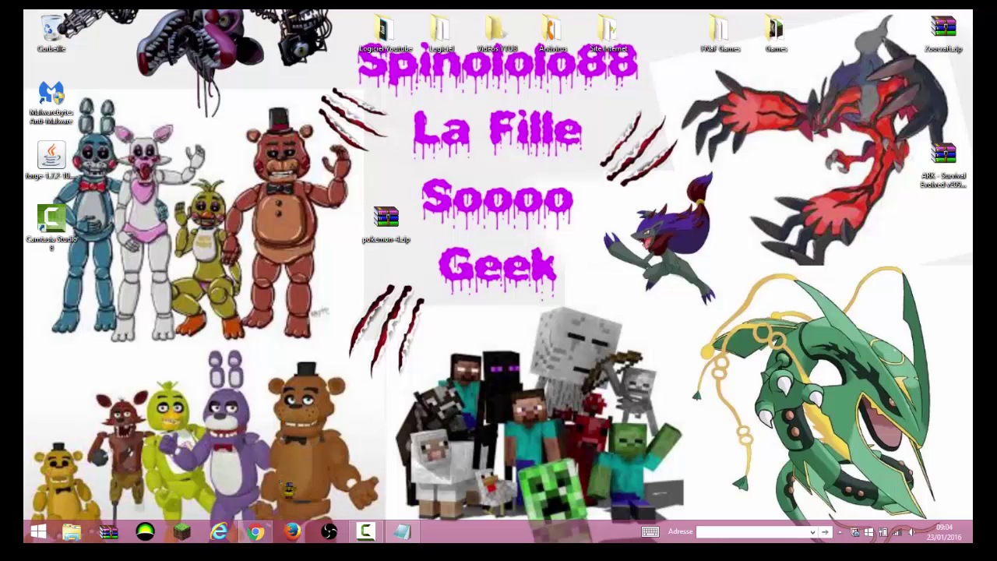
{"action": "right_click", "coordinate": [519, 435]}
{"action": "left_click", "coordinate": [520, 427]}
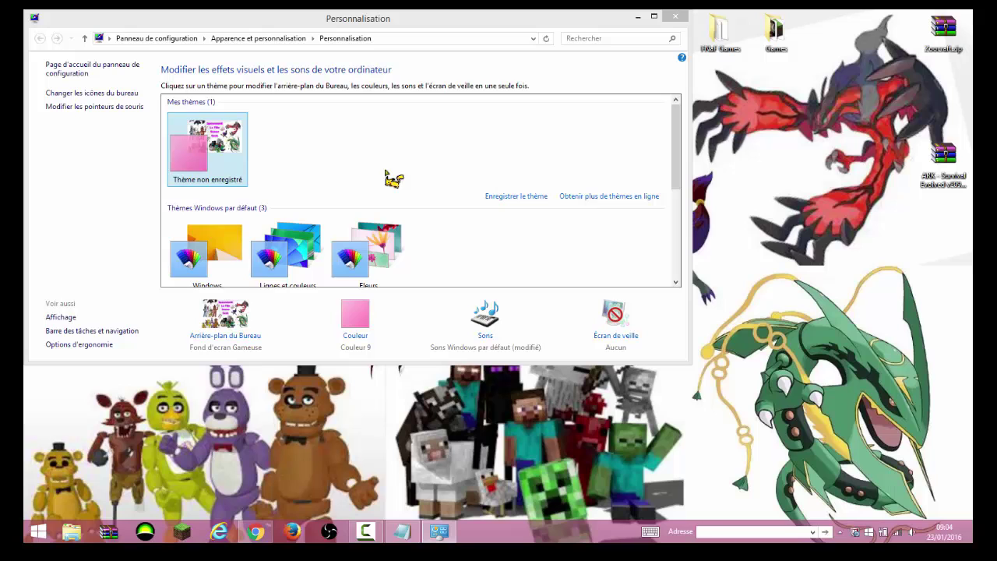
Examine the list of customizable pointers from Sélection normale to Sélection de lien and try the pointer shadow option.
{"action": "scroll", "coordinate": [360, 292], "scroll_direction": "down", "scroll_amount": 3}
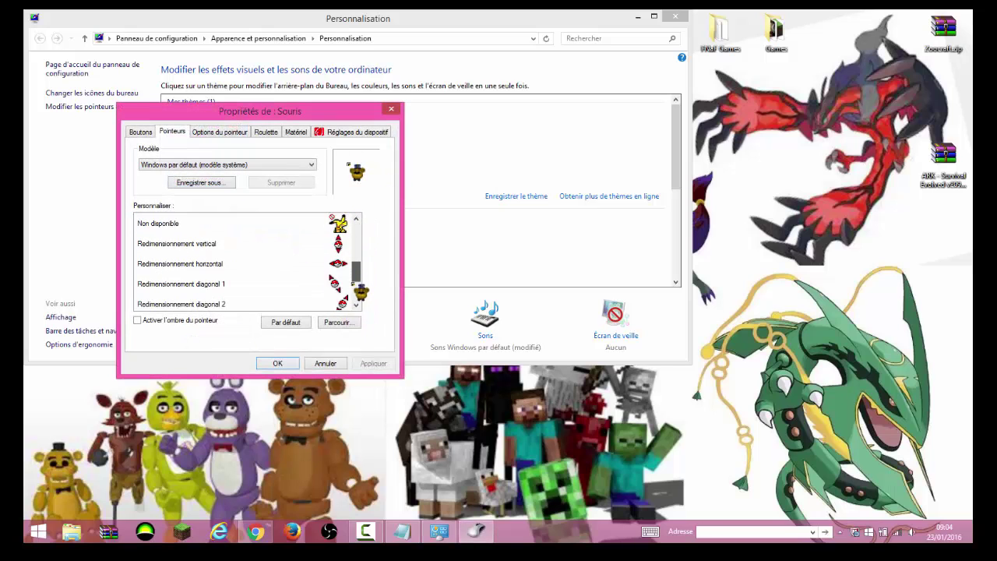
{"action": "scroll", "coordinate": [359, 291], "scroll_direction": "down", "scroll_amount": 2}
{"action": "scroll", "coordinate": [363, 289], "scroll_direction": "up", "scroll_amount": 3}
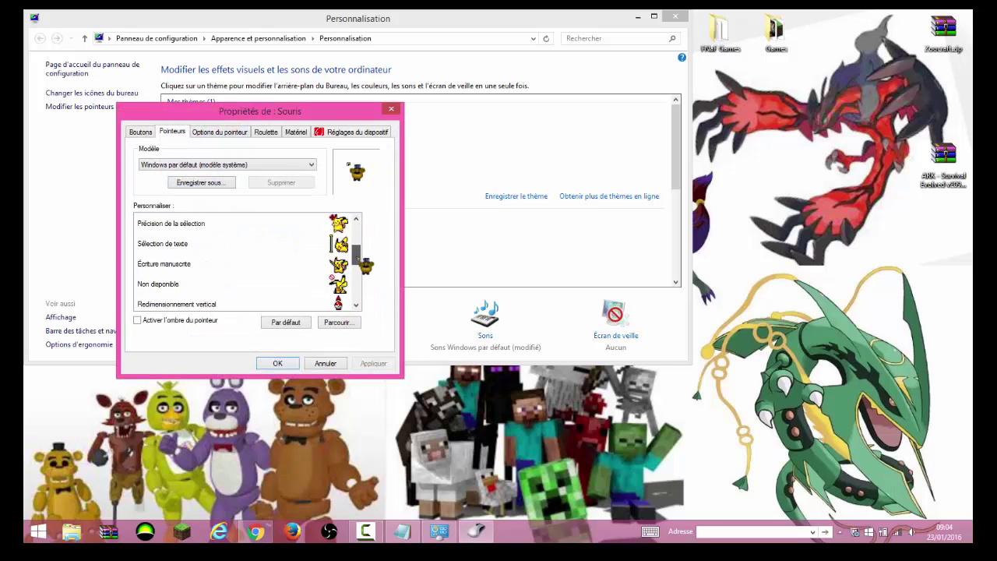
{"action": "left_click_drag", "start_coordinate": [361, 259], "coordinate": [356, 226]}
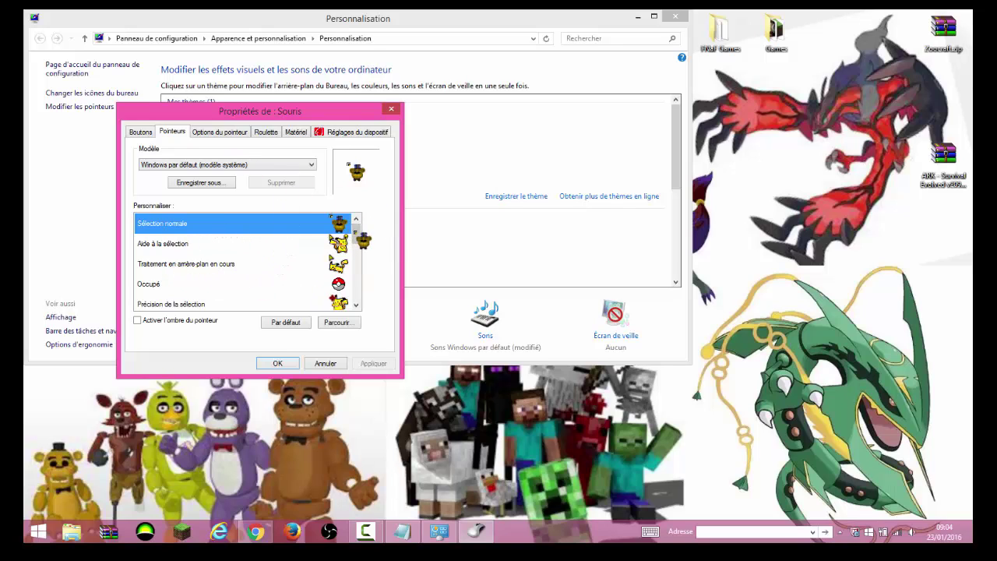
{"action": "left_click_drag", "start_coordinate": [360, 236], "coordinate": [349, 298]}
{"action": "left_click", "coordinate": [141, 321]}
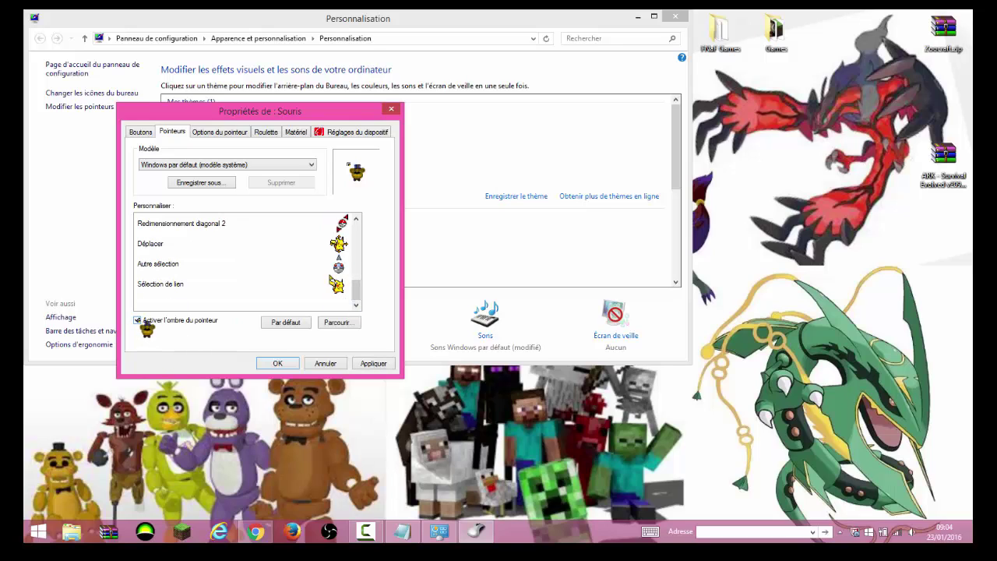
{"action": "left_click_drag", "start_coordinate": [356, 291], "coordinate": [355, 234]}
{"action": "left_click", "coordinate": [234, 224]}
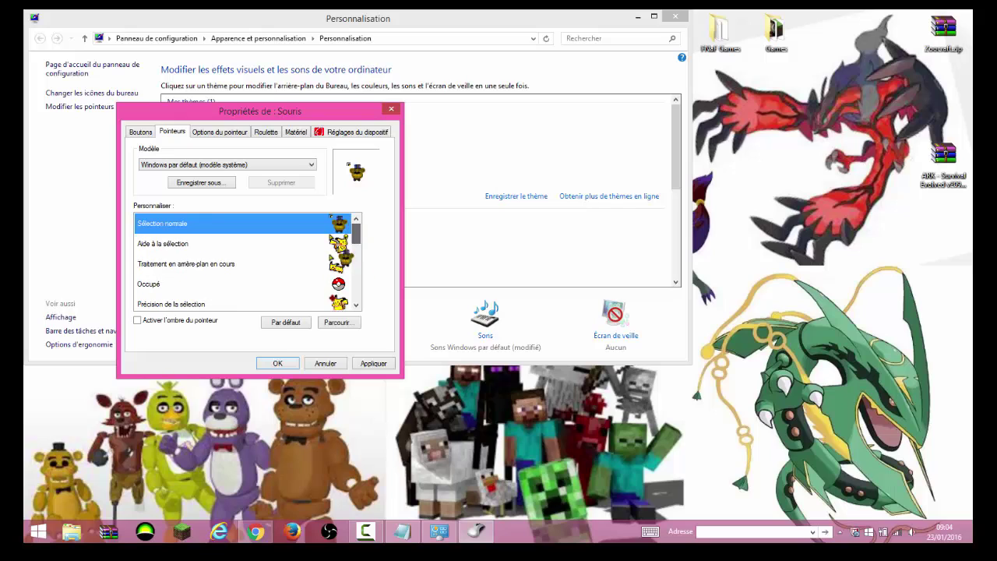
Examine the cursor files offered in the Cursors folder for the Sélection normale pointer, then close the file browser.
{"action": "left_click", "coordinate": [195, 224]}
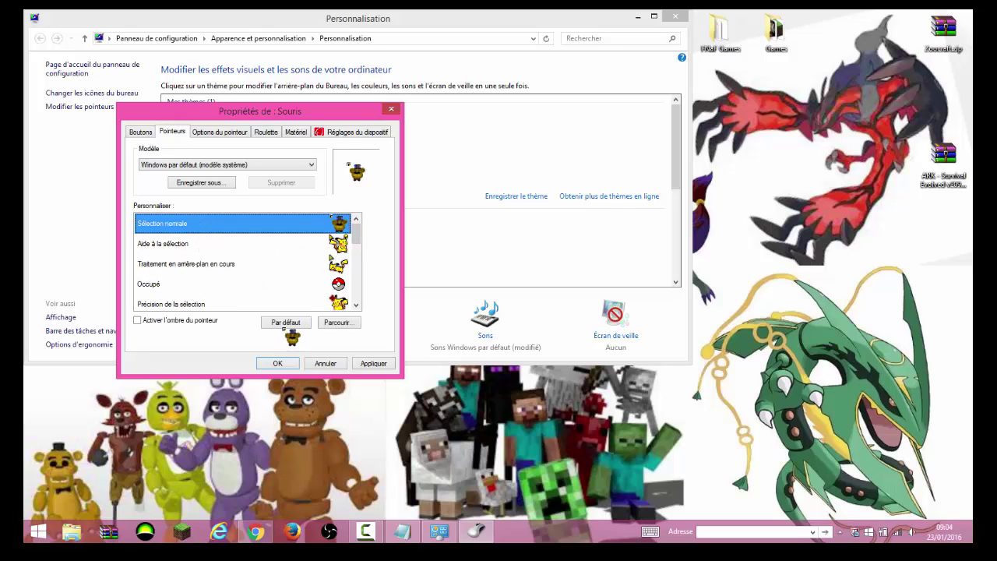
{"action": "left_click", "coordinate": [339, 323]}
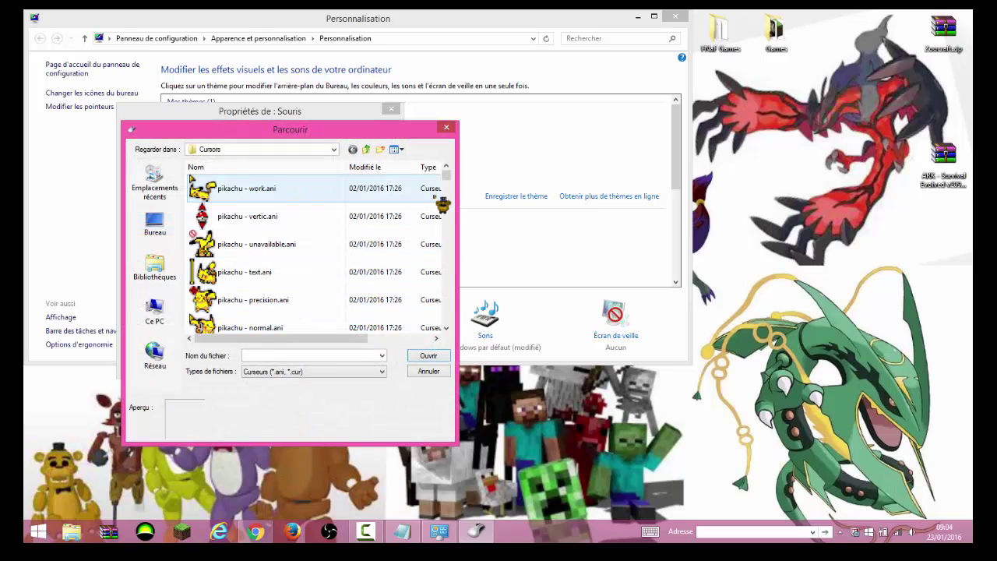
{"action": "mouse_move", "coordinate": [446, 176]}
{"action": "left_mouse_down"}
{"action": "mouse_move", "coordinate": [457, 291]}
{"action": "mouse_move", "coordinate": [443, 331]}
{"action": "mouse_move", "coordinate": [445, 187]}
{"action": "left_mouse_up"}
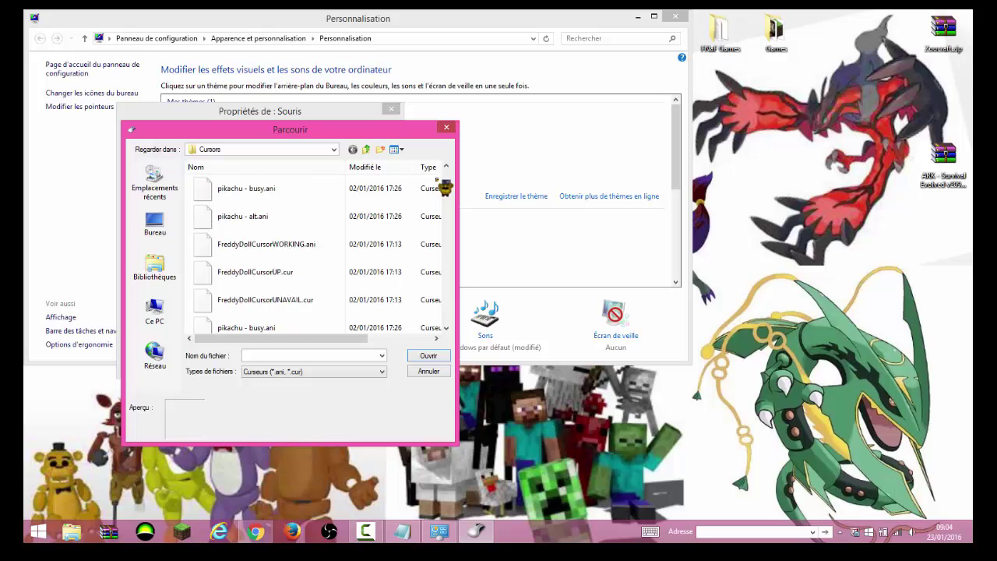
{"action": "left_click_drag", "start_coordinate": [398, 141], "coordinate": [858, 158]}
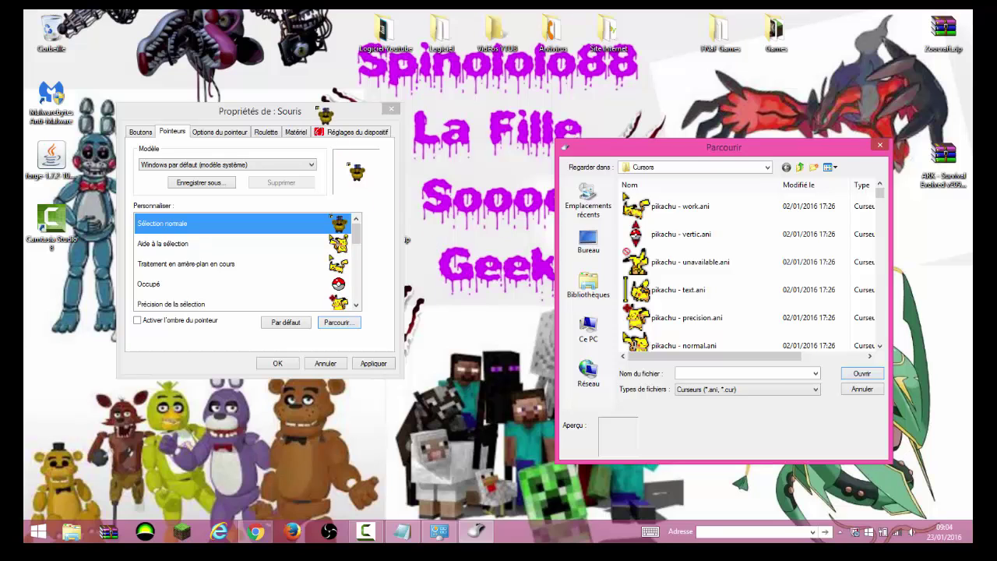
{"action": "left_click", "coordinate": [321, 113]}
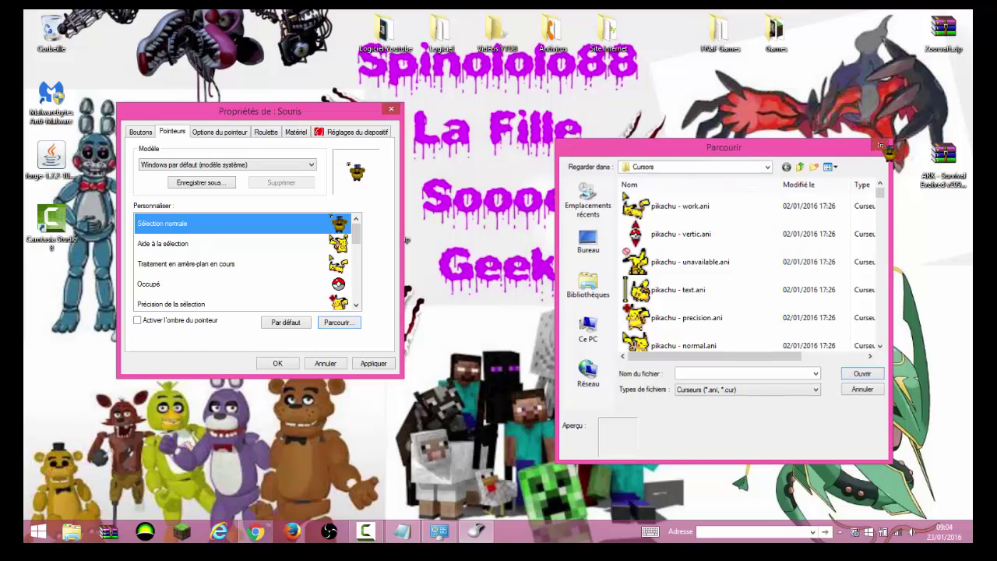
{"action": "left_click", "coordinate": [882, 146]}
Move the mouse properties window aside and open the pokemon-4.zip archive from the desktop in WinRAR.
{"action": "left_click_drag", "start_coordinate": [257, 111], "coordinate": [764, 143]}
{"action": "left_click", "coordinate": [390, 225]}
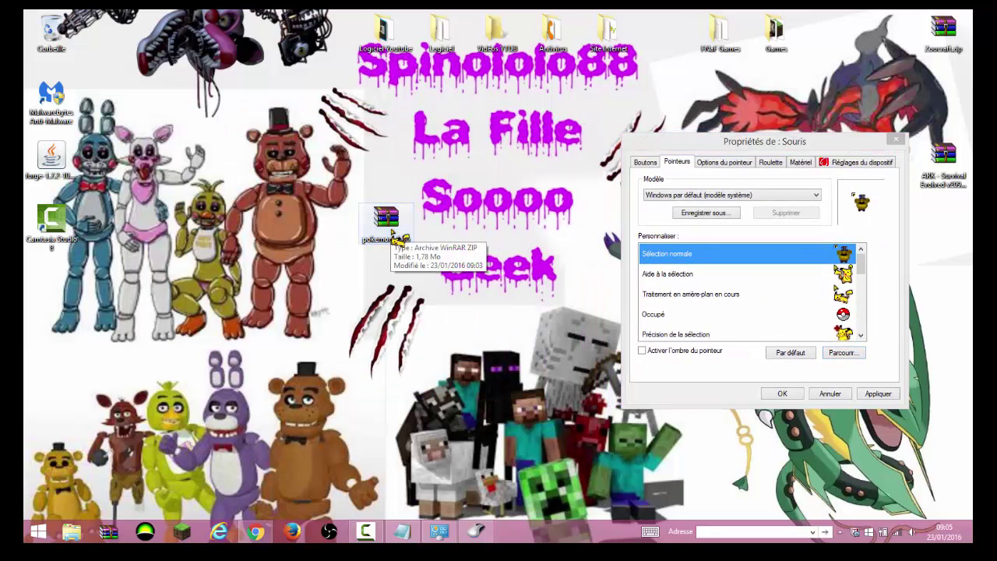
{"action": "double_click", "coordinate": [392, 232]}
{"action": "left_click_drag", "start_coordinate": [467, 96], "coordinate": [271, 94]}
Examine the animated cursor files and other contents of the pokemon-4.zip archive.
{"action": "scroll", "coordinate": [434, 357], "scroll_direction": "down", "scroll_amount": 13}
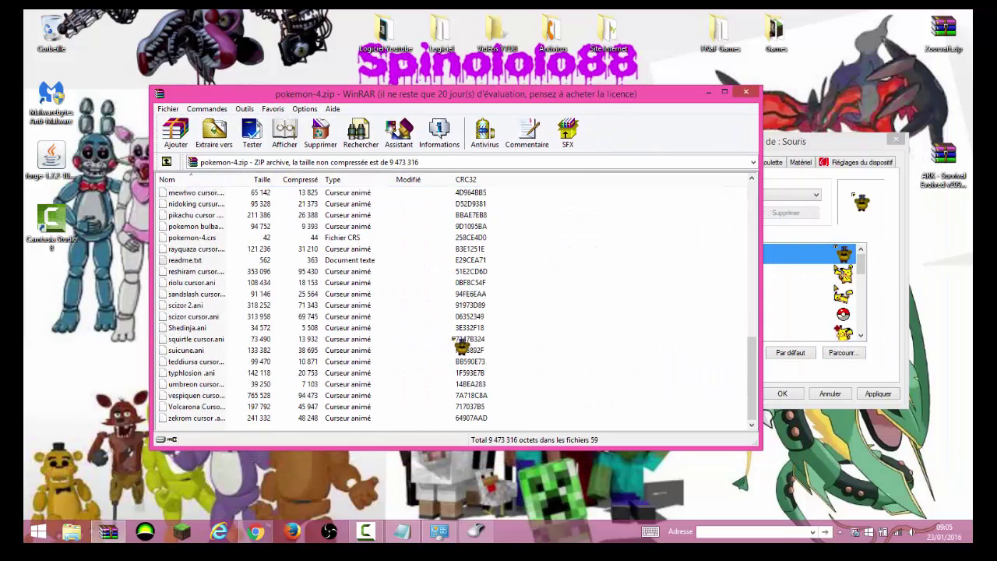
{"action": "left_click", "coordinate": [374, 250]}
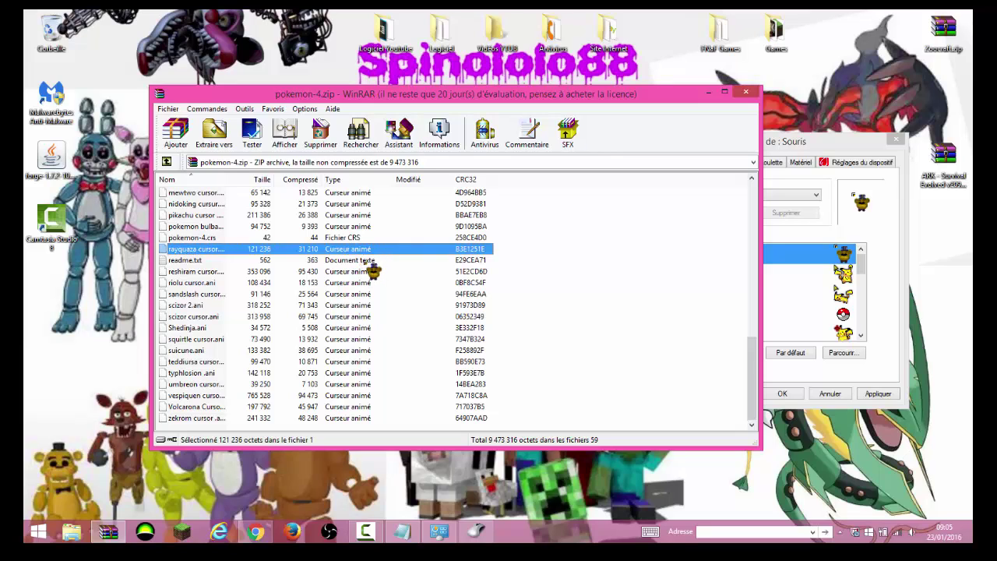
{"action": "left_click", "coordinate": [355, 282]}
{"action": "left_click", "coordinate": [355, 295]}
{"action": "left_click", "coordinate": [355, 306]}
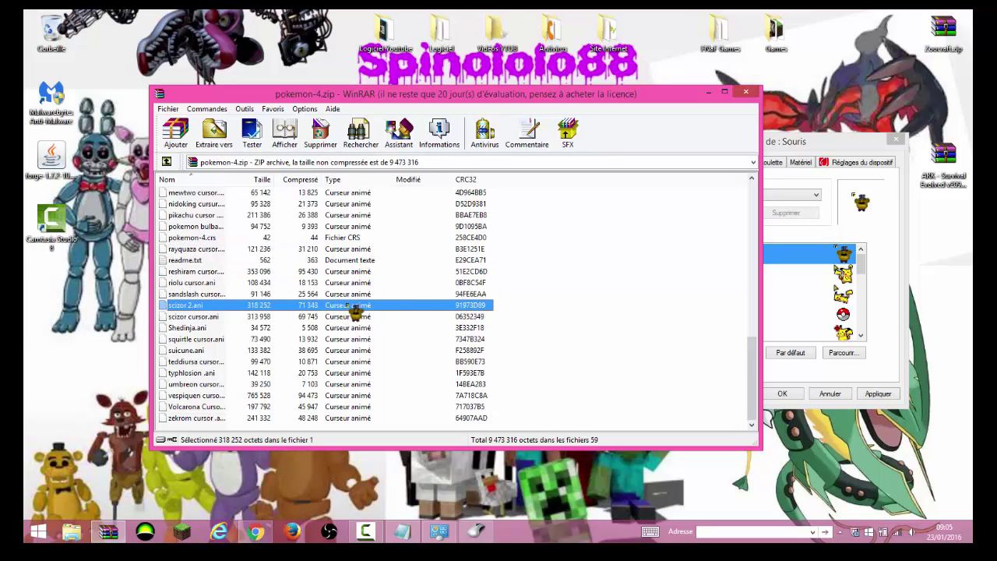
{"action": "left_click", "coordinate": [358, 262]}
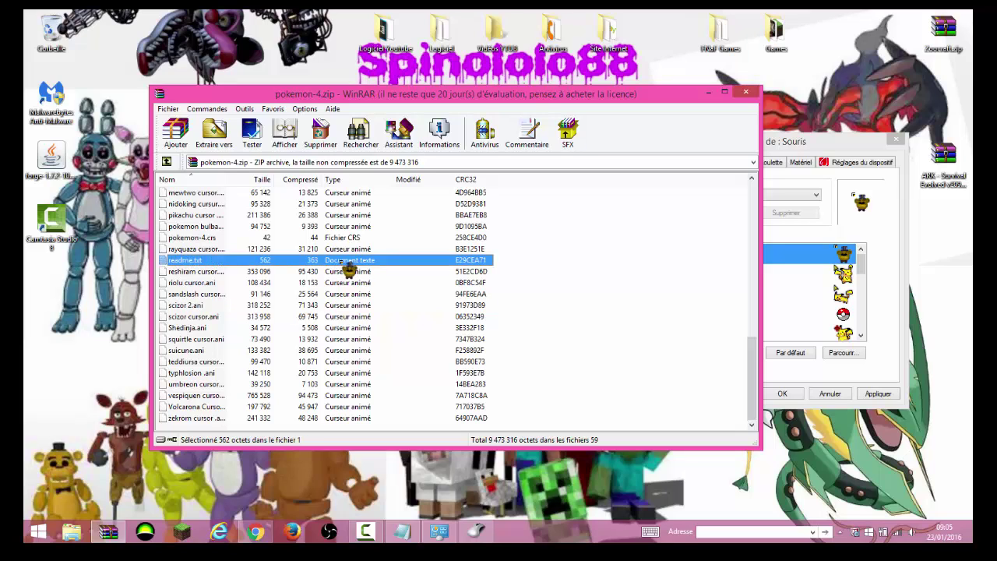
{"action": "left_click", "coordinate": [402, 316]}
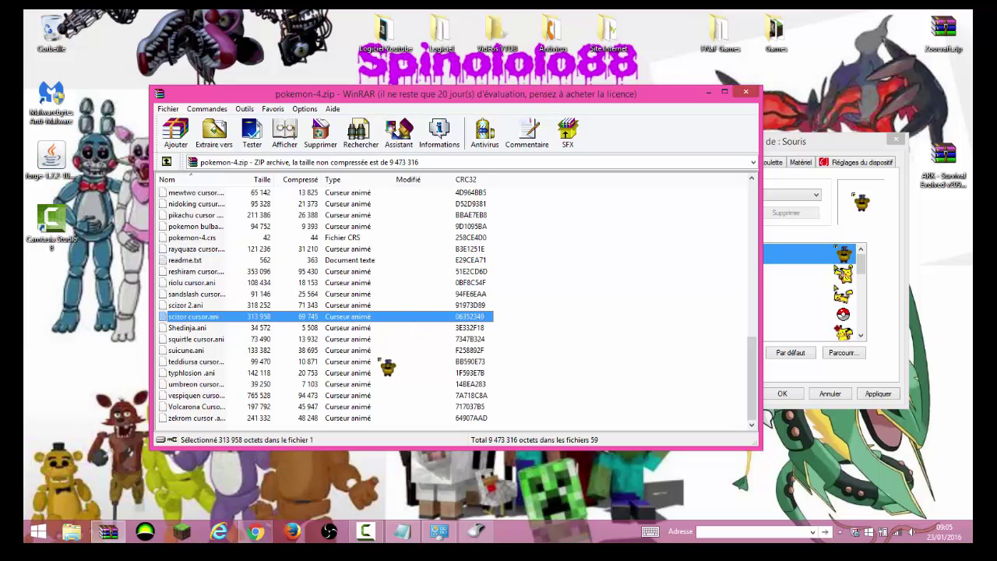
{"action": "left_click_drag", "start_coordinate": [753, 374], "coordinate": [715, 212]}
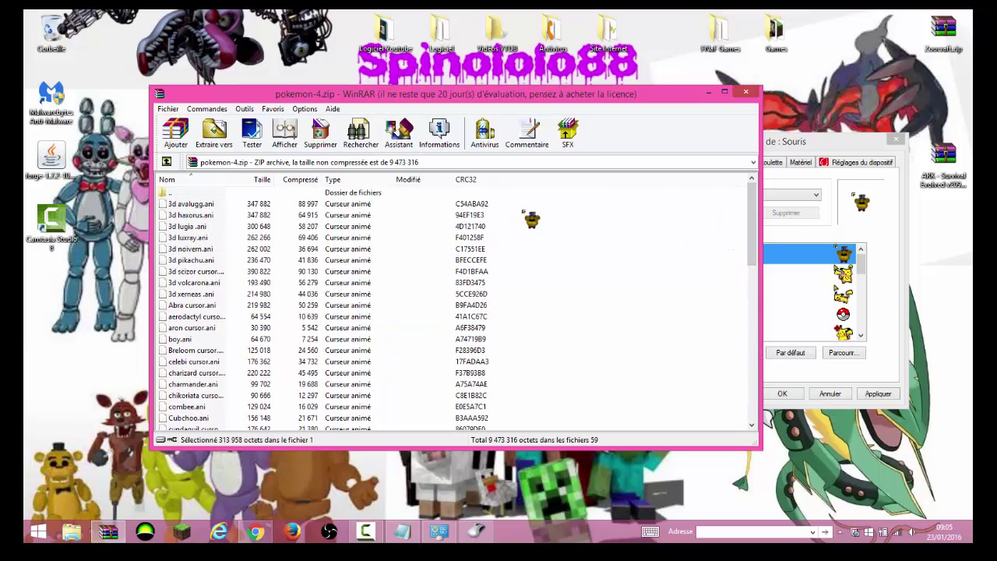
{"action": "left_click_drag", "start_coordinate": [496, 214], "coordinate": [438, 428]}
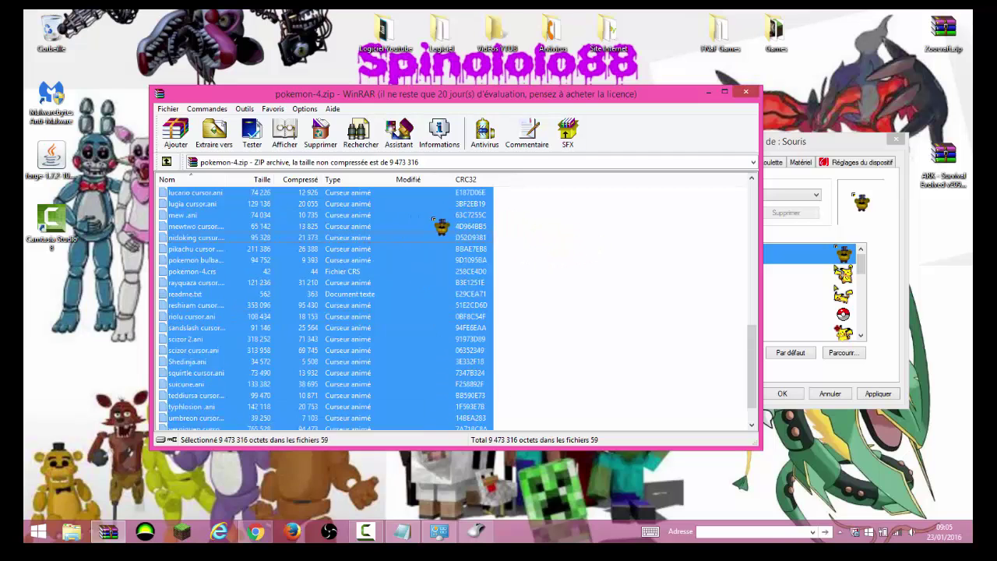
{"action": "left_click", "coordinate": [571, 228]}
{"action": "scroll", "coordinate": [355, 314], "scroll_direction": "up", "scroll_amount": 3}
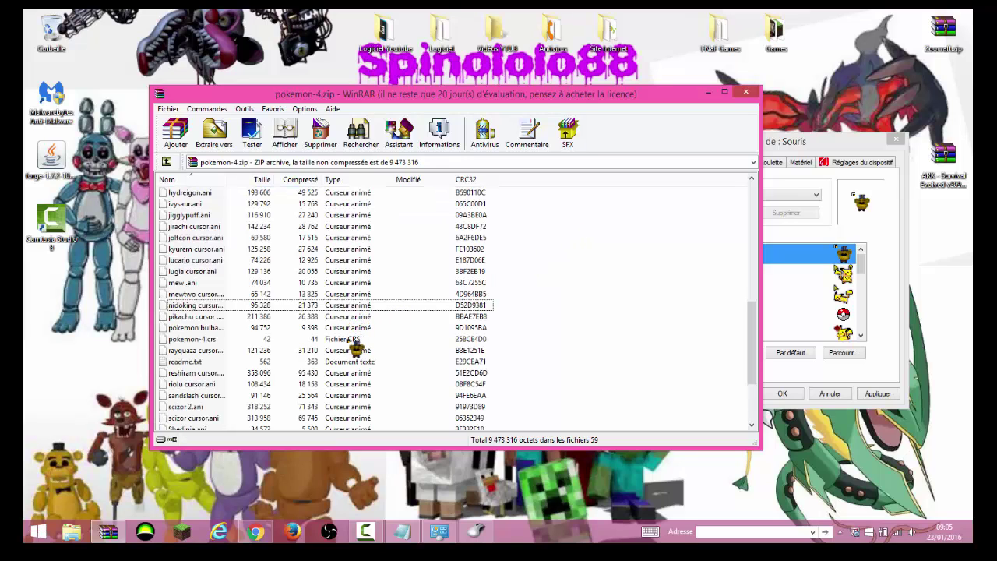
Arrange the archive window and the mouse properties window so both can be used together.
{"action": "left_click_drag", "start_coordinate": [491, 98], "coordinate": [311, 103]}
{"action": "left_click_drag", "start_coordinate": [687, 147], "coordinate": [666, 138]}
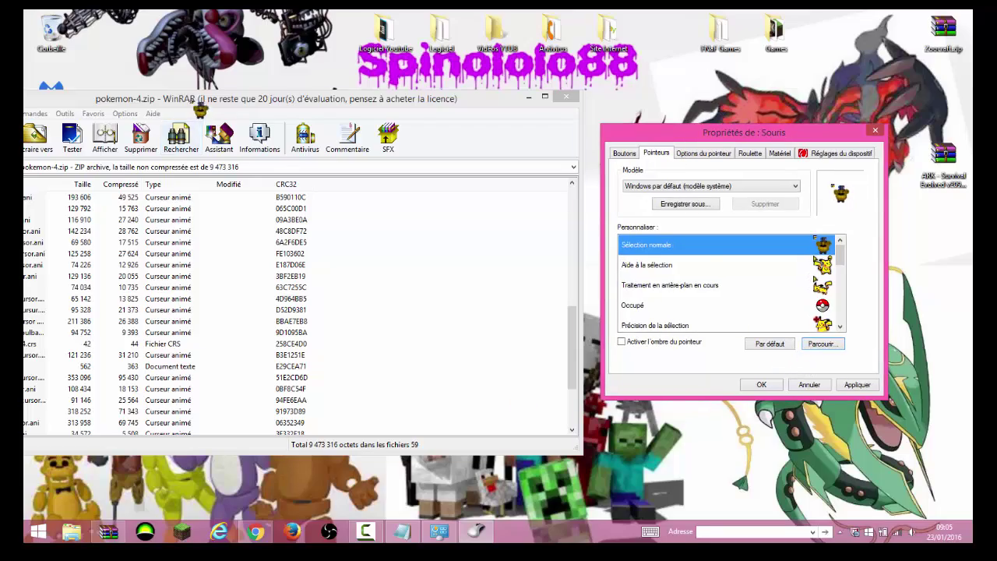
{"action": "left_click_drag", "start_coordinate": [193, 100], "coordinate": [277, 89]}
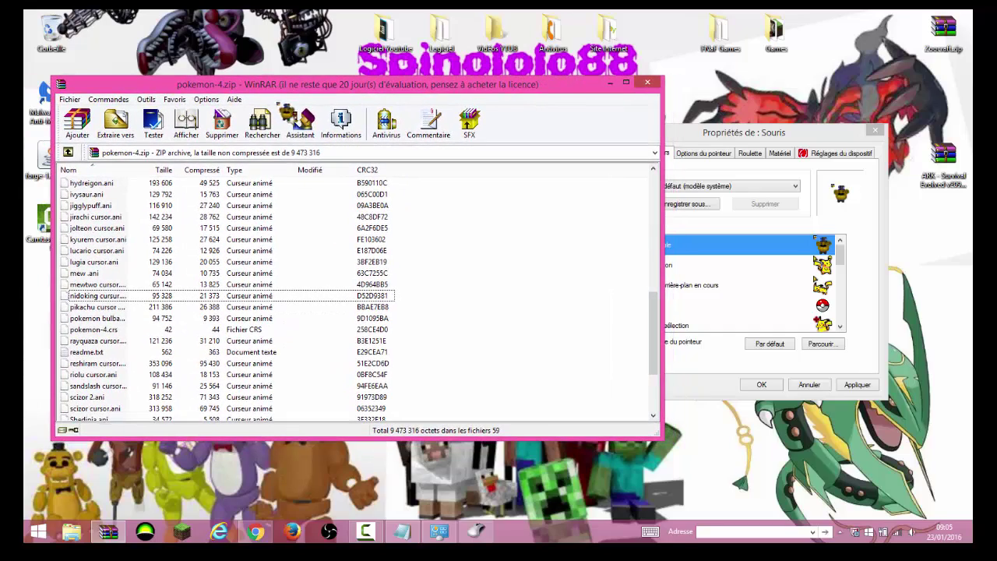
Browse for the Sélection normale pointer and copy rayquaza cursor.ani from the pokemon-4.zip archive into the Cursors folder, granting administrator permission.
{"action": "left_click", "coordinate": [828, 344]}
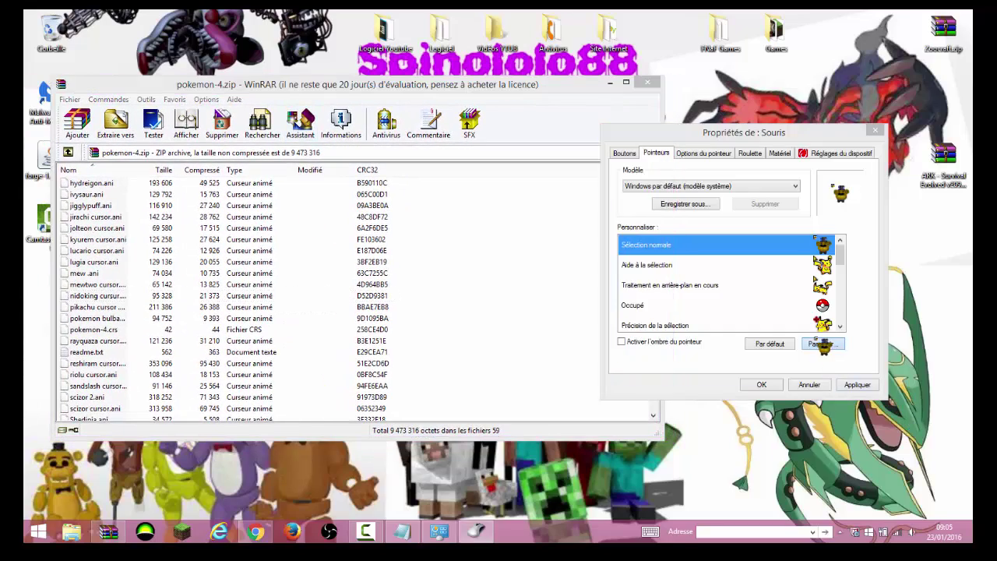
{"action": "left_click_drag", "start_coordinate": [350, 331], "coordinate": [710, 406]}
{"action": "left_click_drag", "start_coordinate": [759, 363], "coordinate": [261, 330]}
{"action": "scroll", "coordinate": [285, 359], "scroll_direction": "up", "scroll_amount": 3}
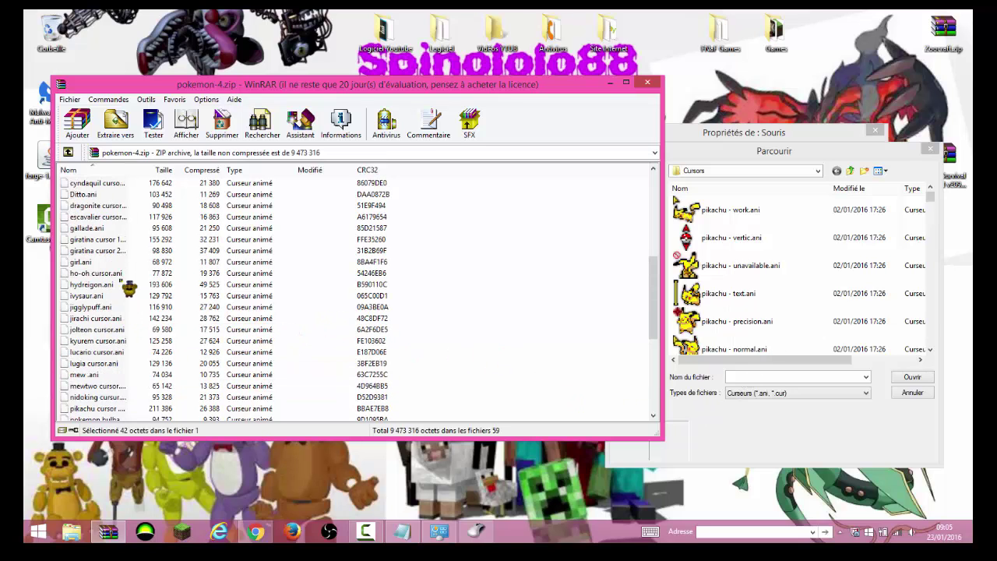
{"action": "scroll", "coordinate": [103, 357], "scroll_direction": "down", "scroll_amount": 3}
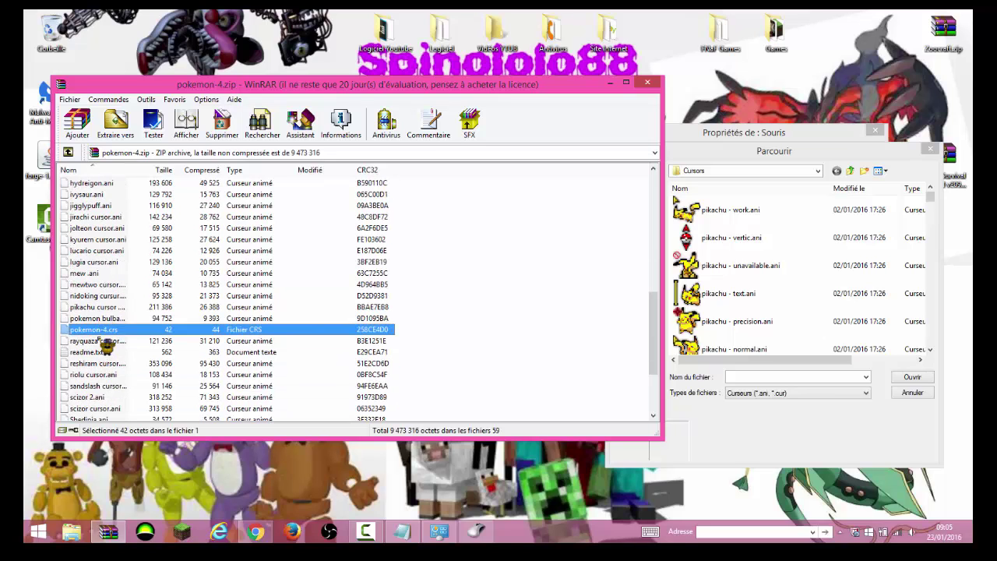
{"action": "left_click", "coordinate": [100, 251]}
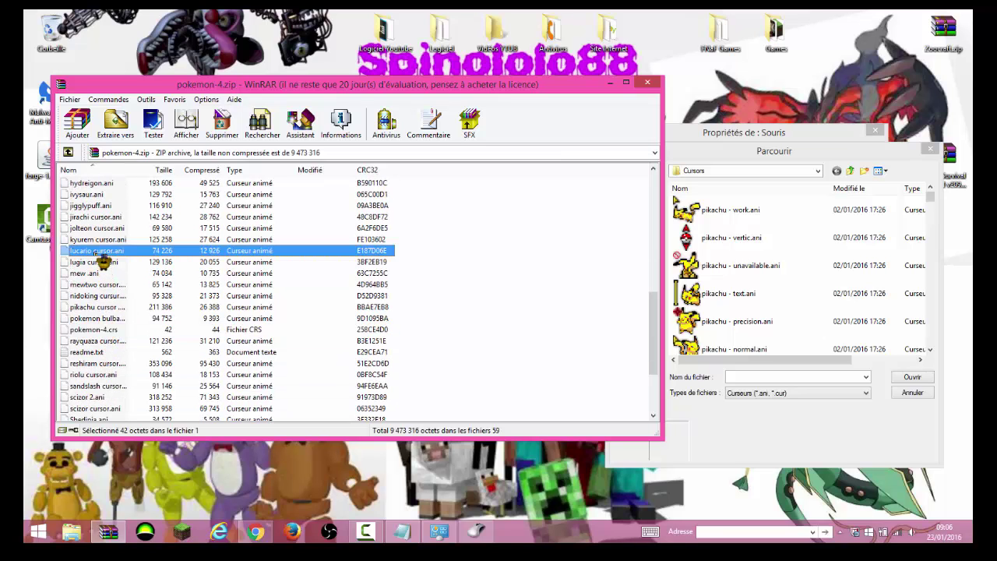
{"action": "left_click_drag", "start_coordinate": [109, 341], "coordinate": [793, 338]}
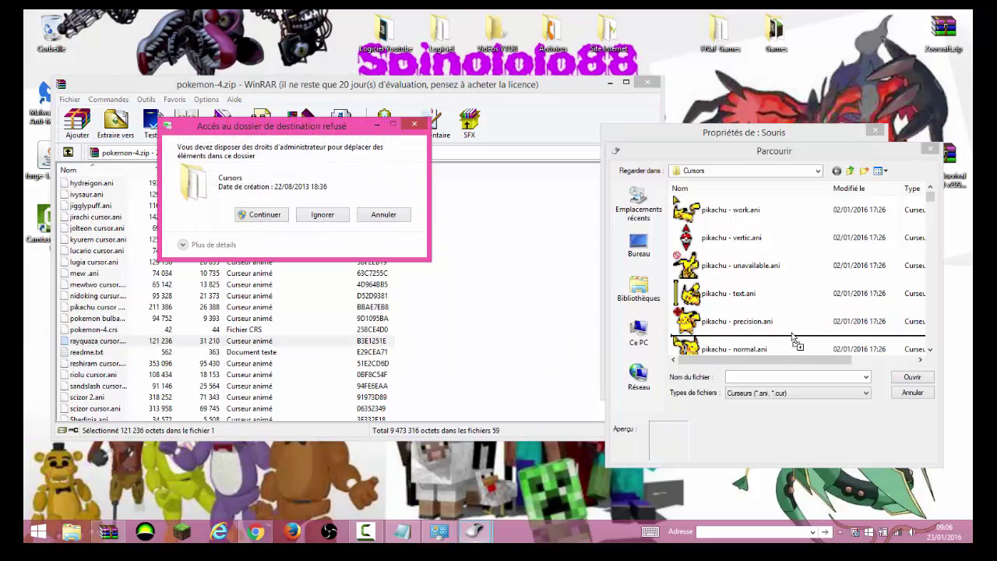
{"action": "left_click", "coordinate": [257, 216]}
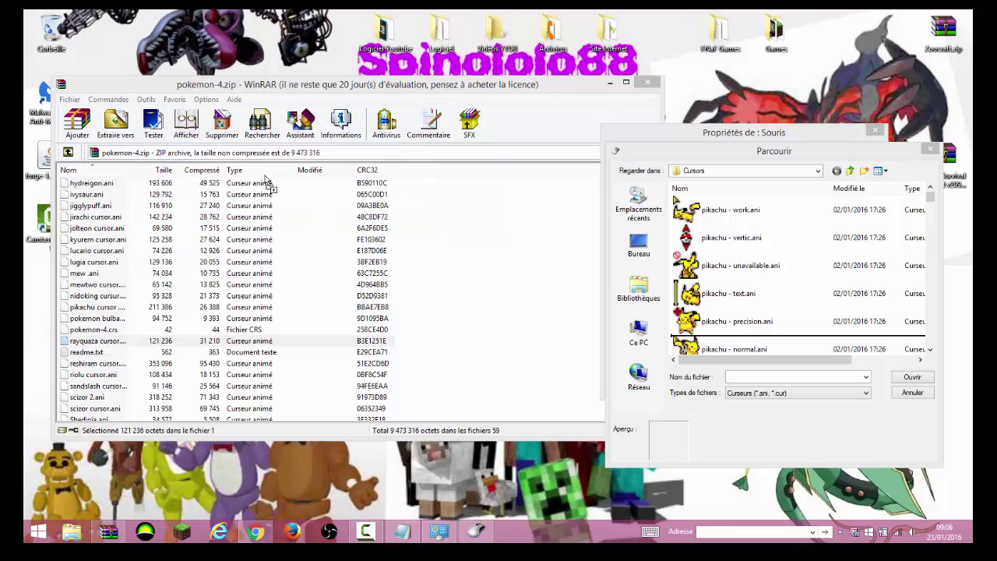
Assign rayquaza cursor.ani from the Cursors folder to the Sélection normale pointer and confirm the mouse properties.
{"action": "left_click", "coordinate": [715, 326]}
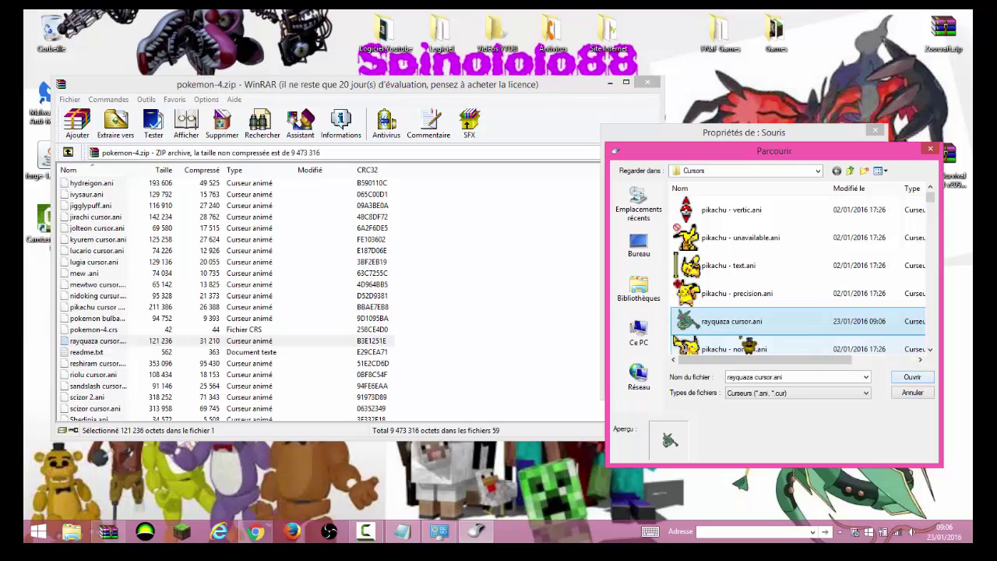
{"action": "left_click", "coordinate": [912, 377]}
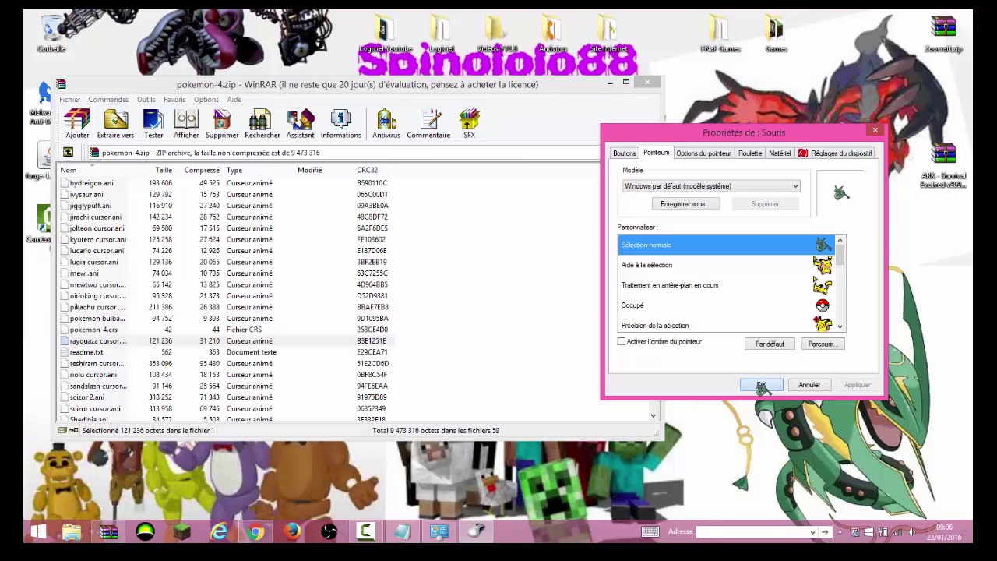
{"action": "left_click", "coordinate": [762, 387]}
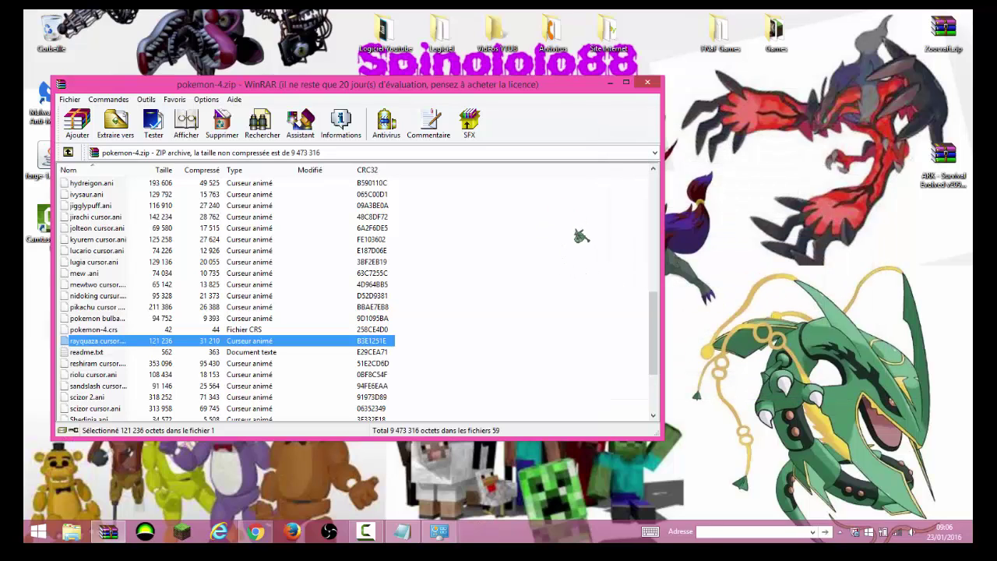
Reopen the mouse pointer settings through the desktop's Personnalisation window, browse for the Sélection normale pointer, and minimize the Personnalisation window.
{"action": "left_click", "coordinate": [273, 240]}
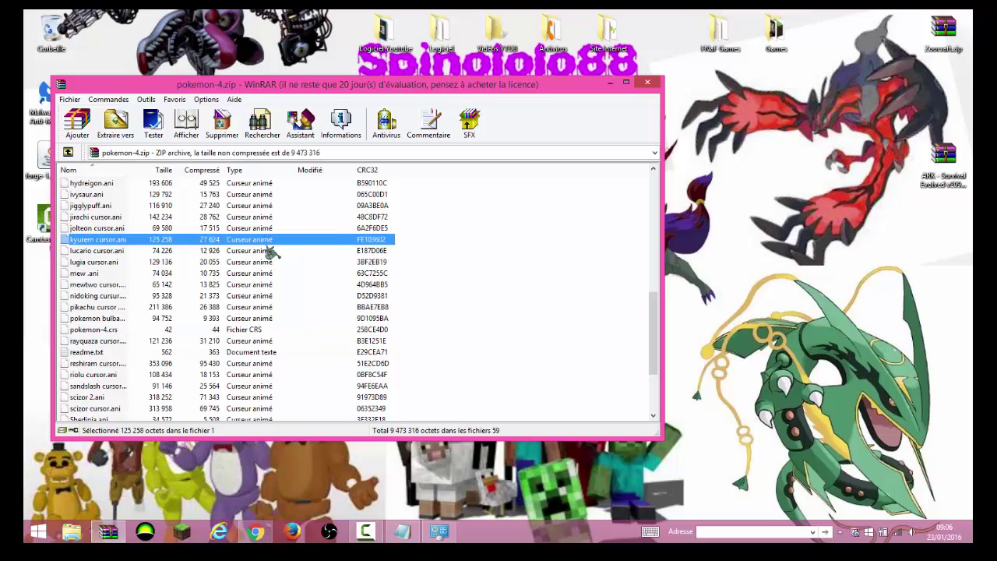
{"action": "left_click", "coordinate": [277, 262]}
{"action": "left_click", "coordinate": [281, 285]}
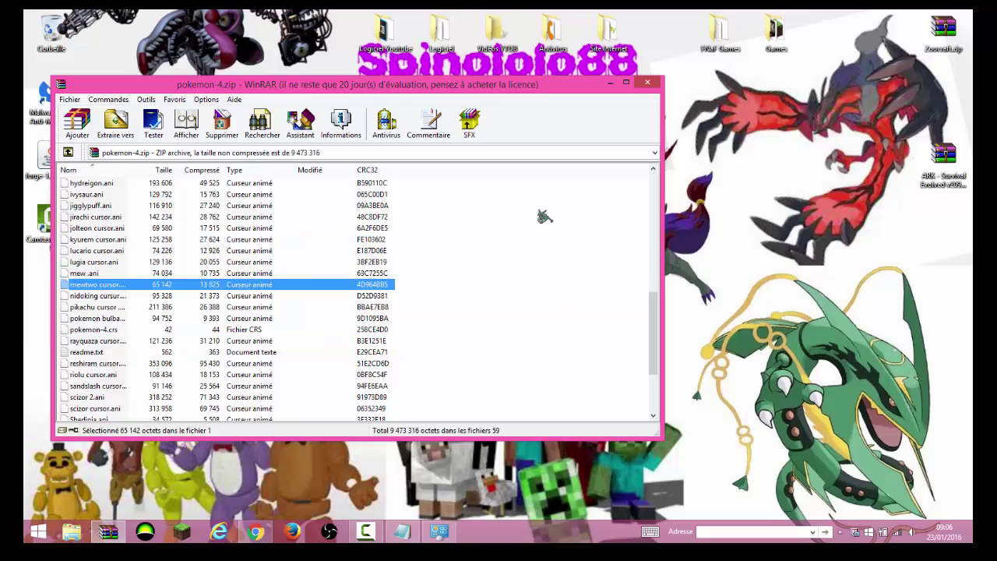
{"action": "mouse_move", "coordinate": [506, 87]}
{"action": "left_mouse_down"}
{"action": "mouse_move", "coordinate": [672, 201]}
{"action": "mouse_move", "coordinate": [521, 201]}
{"action": "mouse_move", "coordinate": [486, 88]}
{"action": "left_mouse_up"}
{"action": "right_click", "coordinate": [828, 294]}
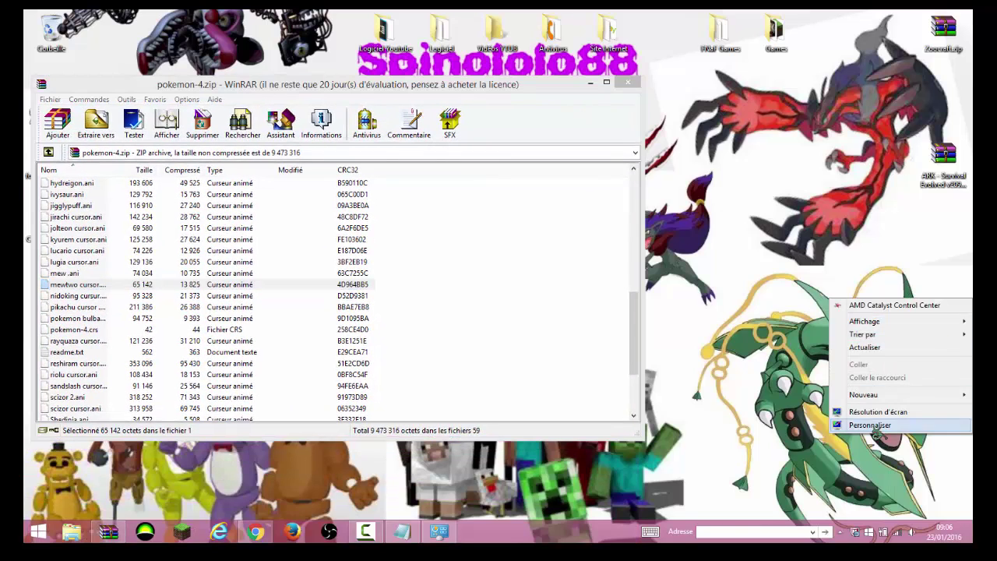
{"action": "left_click", "coordinate": [880, 430]}
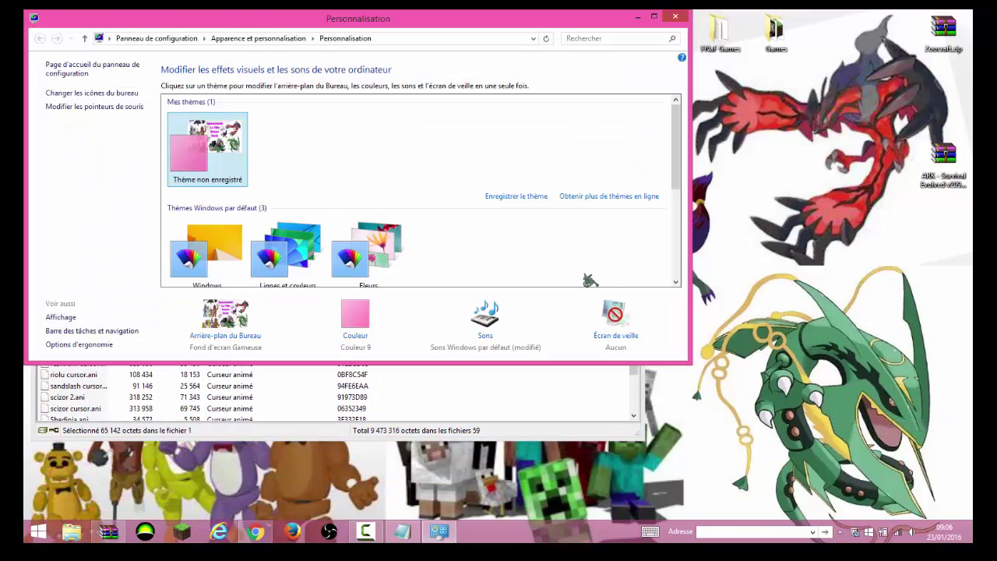
{"action": "left_click", "coordinate": [133, 109]}
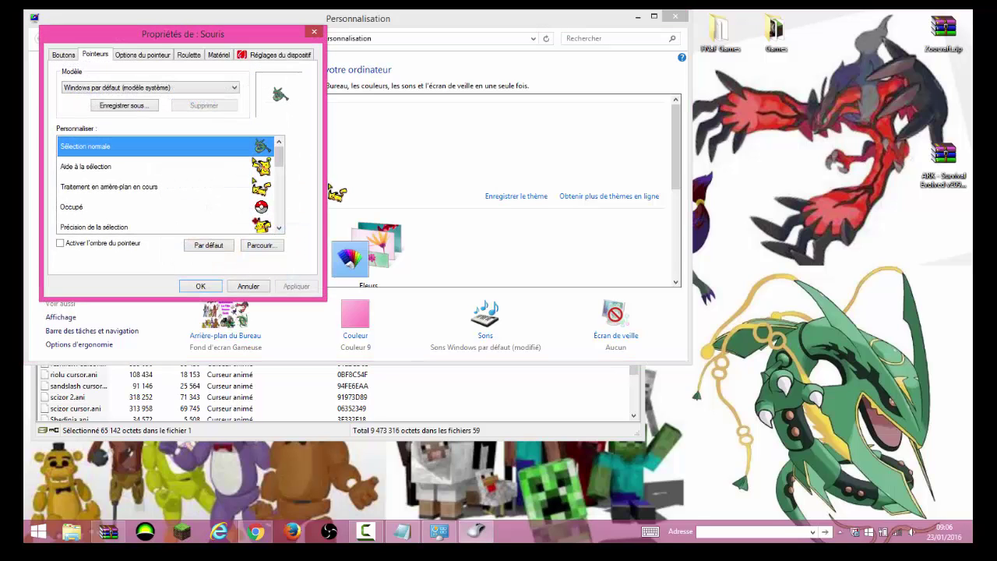
{"action": "left_click", "coordinate": [259, 246]}
{"action": "left_click_drag", "start_coordinate": [210, 43], "coordinate": [758, 121]}
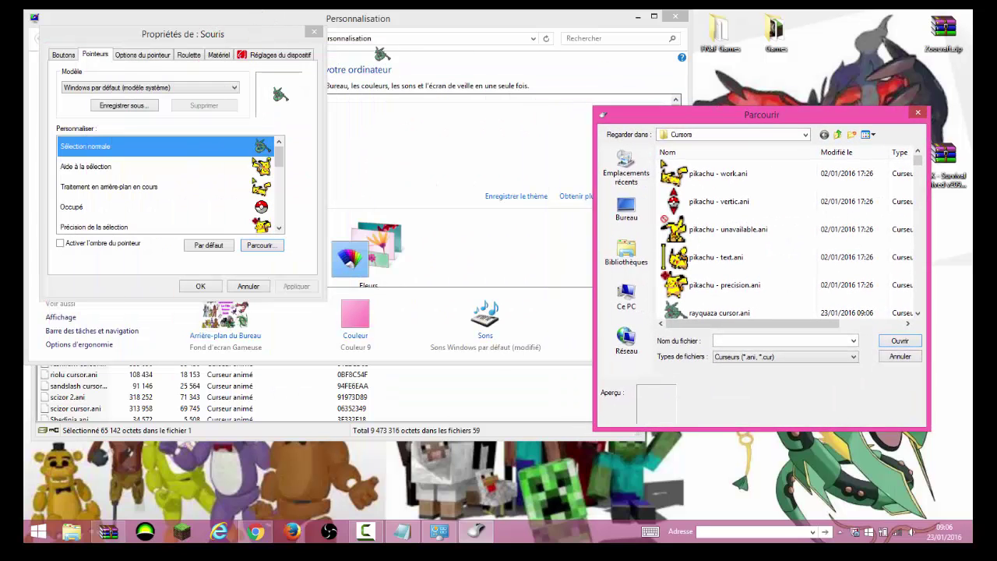
{"action": "left_click", "coordinate": [638, 17]}
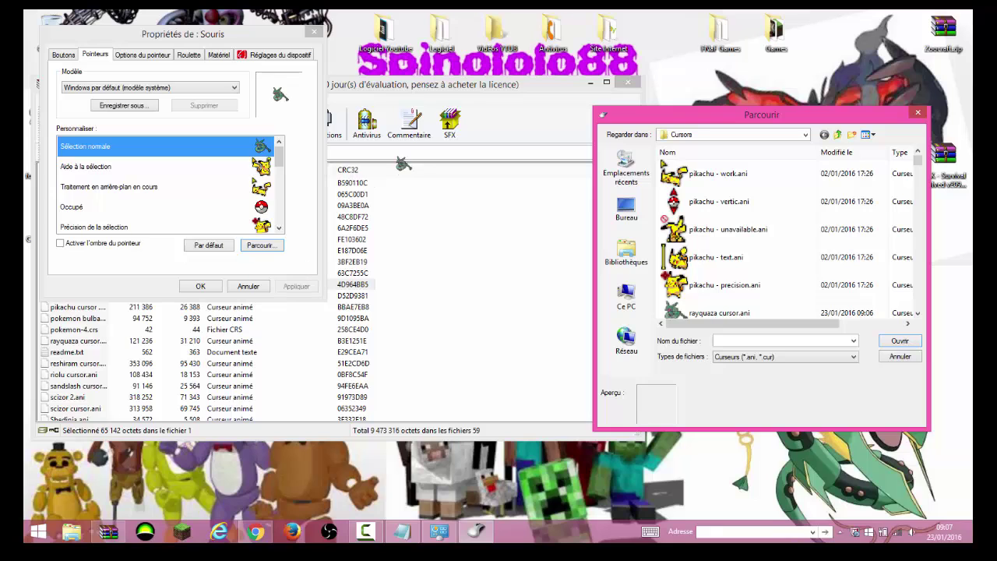
Copy umbreon cursor.ani from the pokemon-4.zip archive into the Cursors folder, granting administrator permission.
{"action": "left_click", "coordinate": [413, 89]}
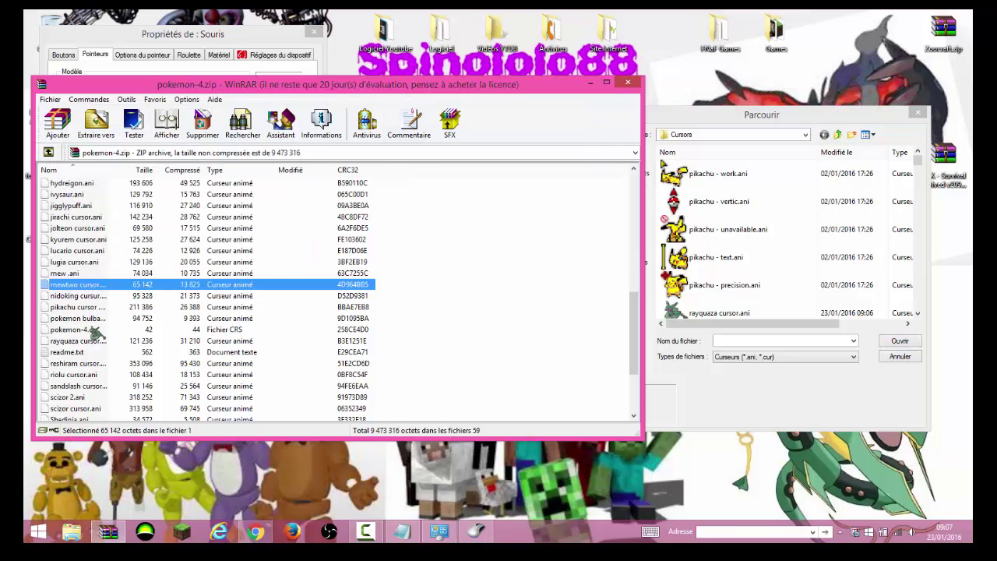
{"action": "scroll", "coordinate": [121, 369], "scroll_direction": "down", "scroll_amount": 1}
{"action": "scroll", "coordinate": [120, 369], "scroll_direction": "down", "scroll_amount": 1}
{"action": "scroll", "coordinate": [109, 407], "scroll_direction": "down", "scroll_amount": 1}
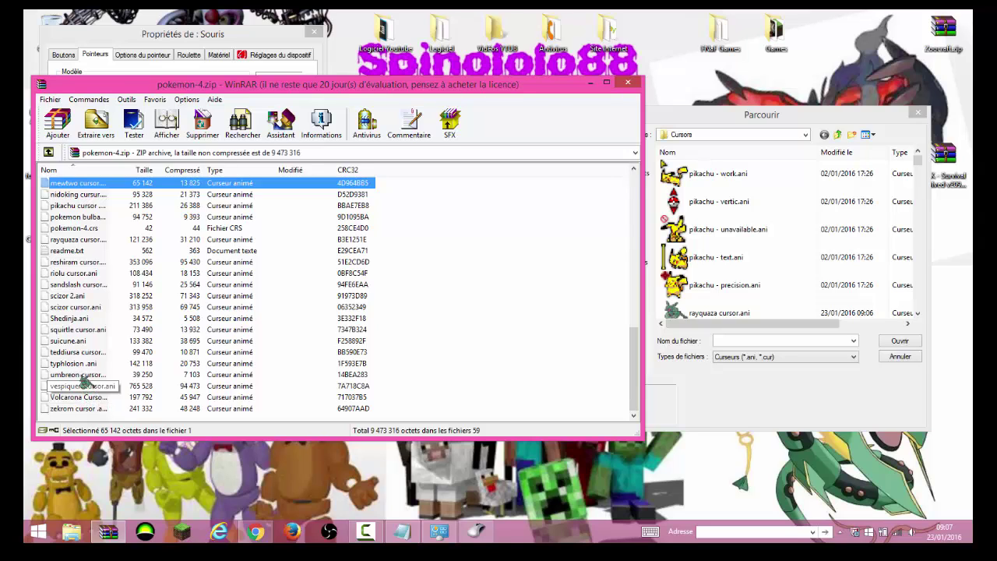
{"action": "left_click_drag", "start_coordinate": [68, 380], "coordinate": [735, 304]}
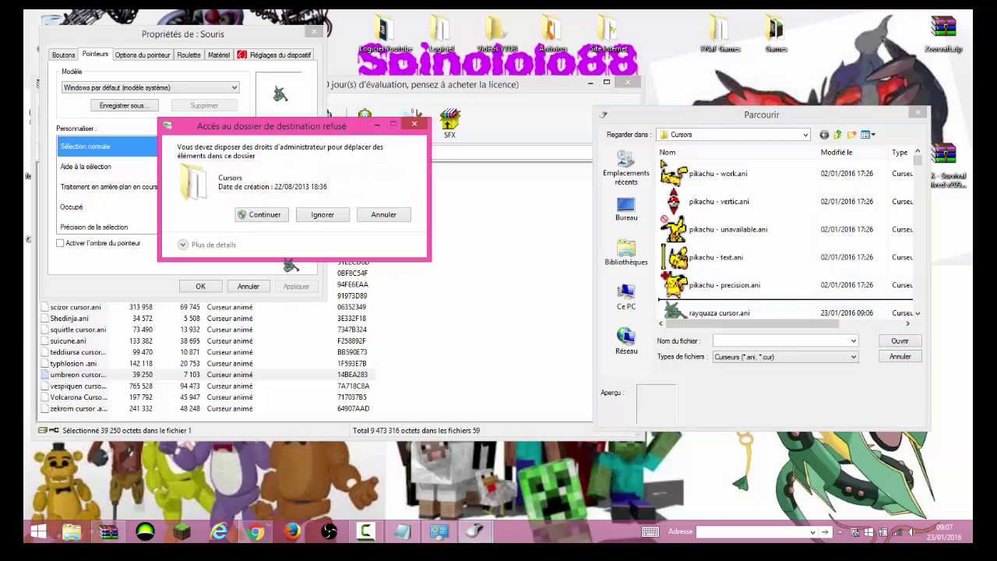
{"action": "left_click", "coordinate": [265, 215]}
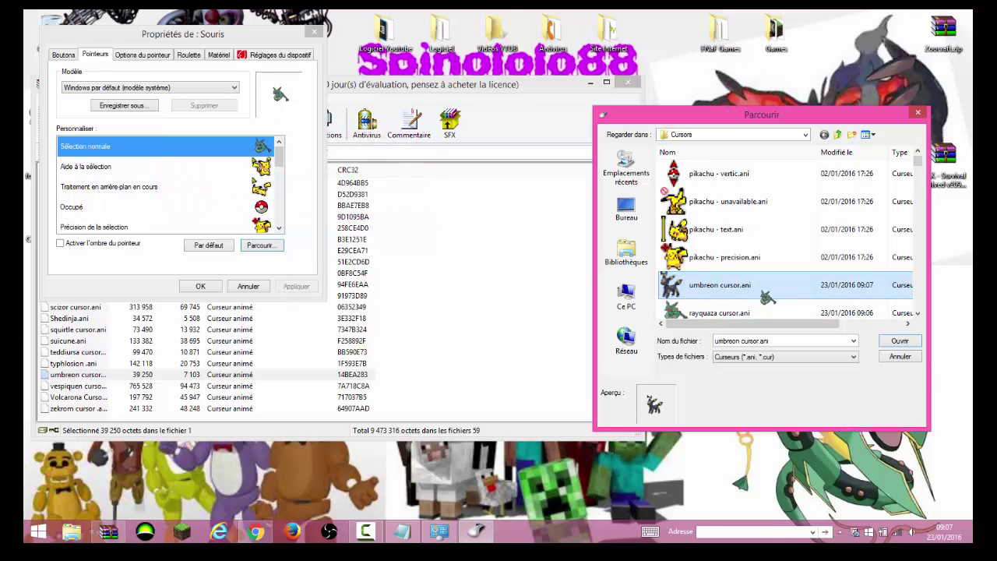
Assign umbreon cursor.ani to the Sélection normale pointer and apply the change.
{"action": "left_click", "coordinate": [708, 292]}
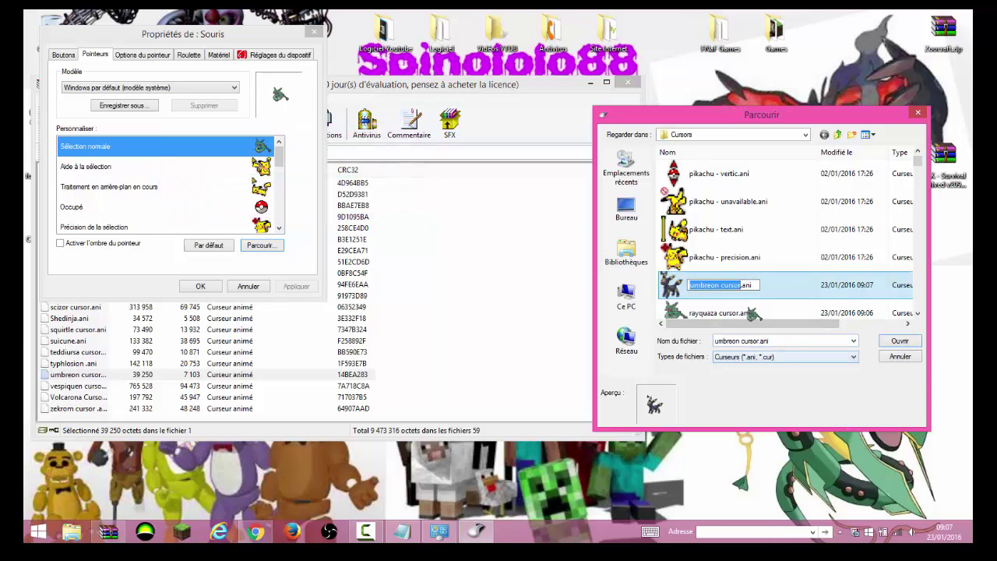
{"action": "key", "text": "Escape"}
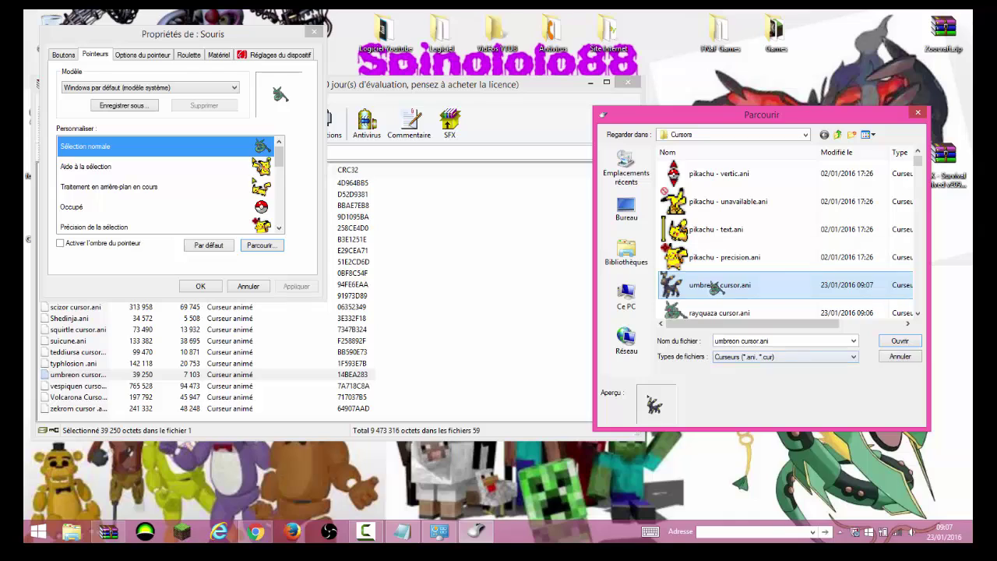
{"action": "left_click", "coordinate": [902, 343]}
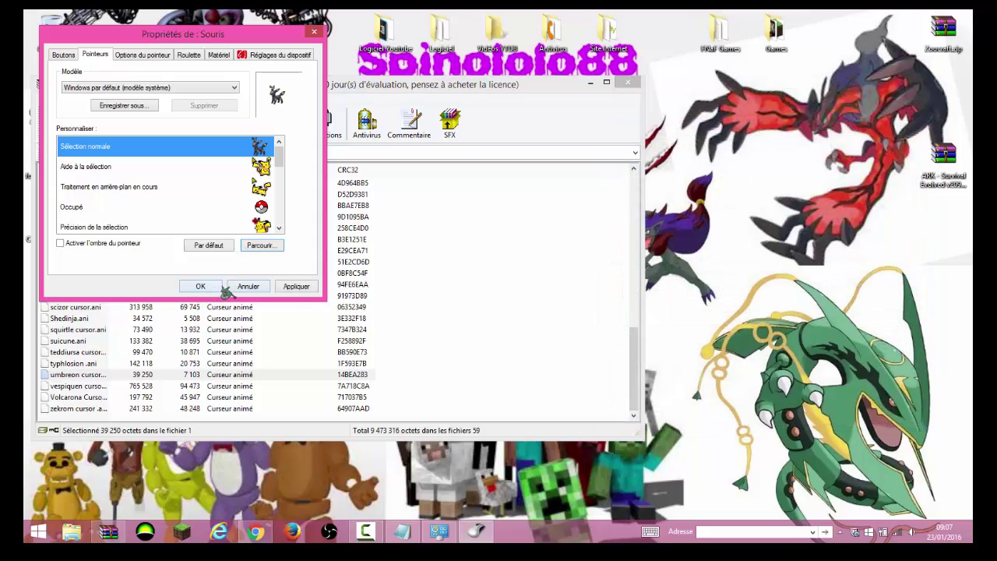
{"action": "left_click", "coordinate": [295, 286]}
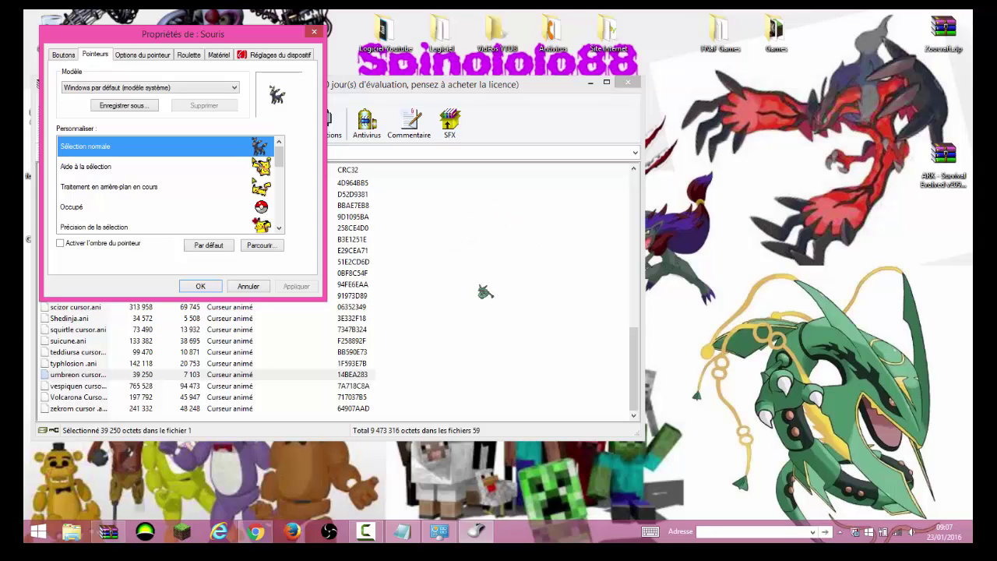
In Bloc-notes, add and select the closing lines "J'espère que se tuto vous auras plus et Bye tous le monde !!" and ":-*".
{"action": "left_click", "coordinate": [401, 531]}
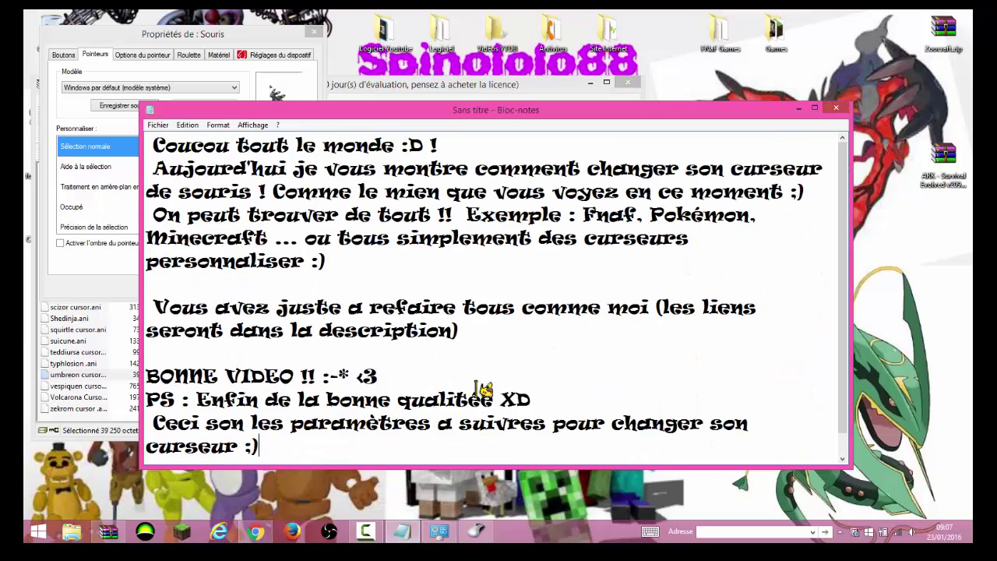
{"action": "key", "text": "Return"}
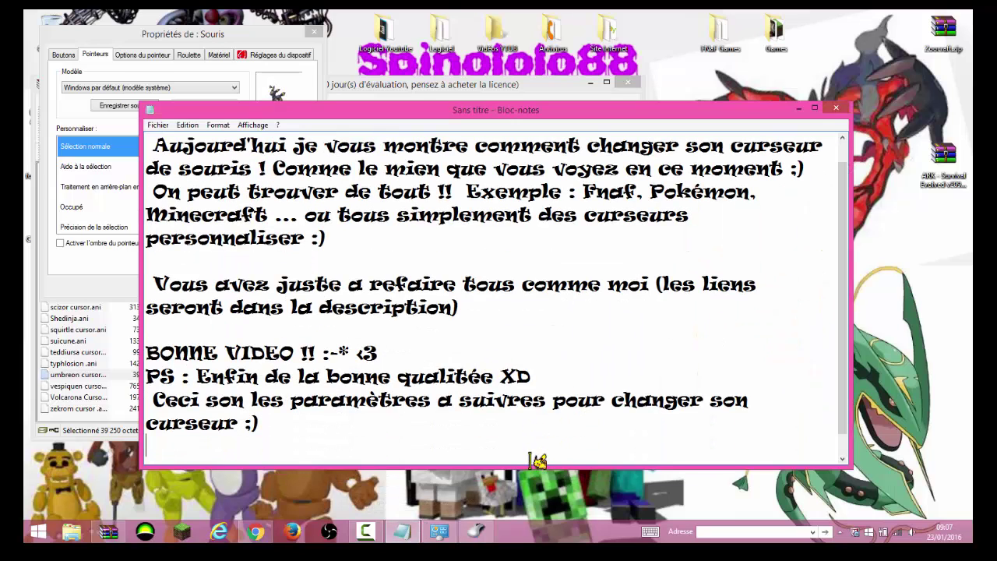
{"action": "key", "text": "Return"}
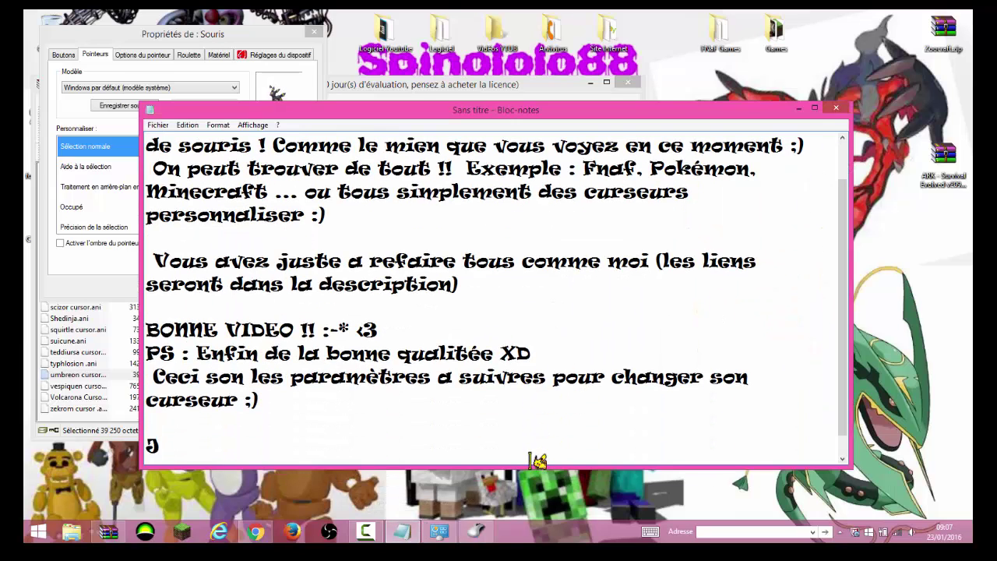
{"action": "type", "text": "J'espè"}
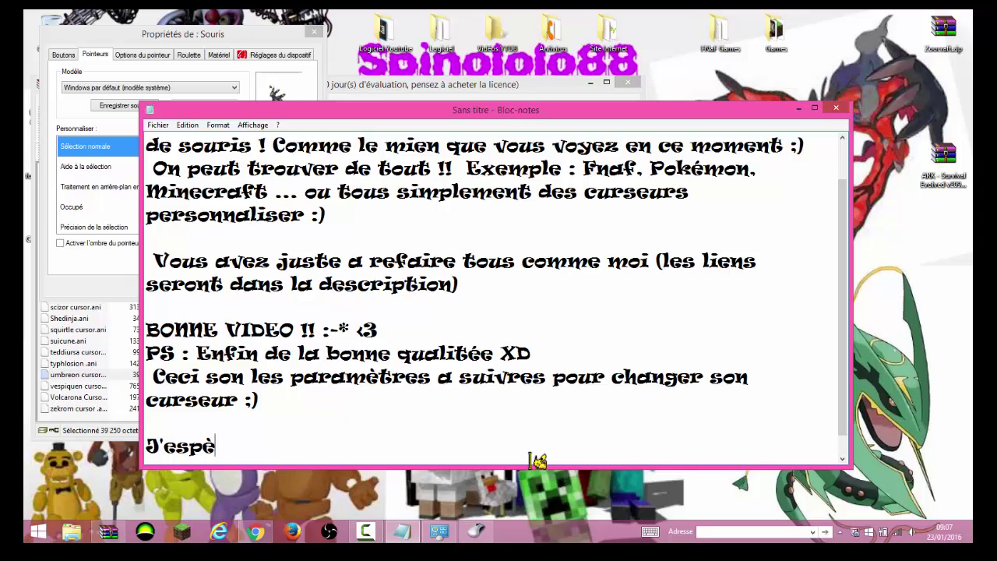
{"action": "type", "text": "re que "}
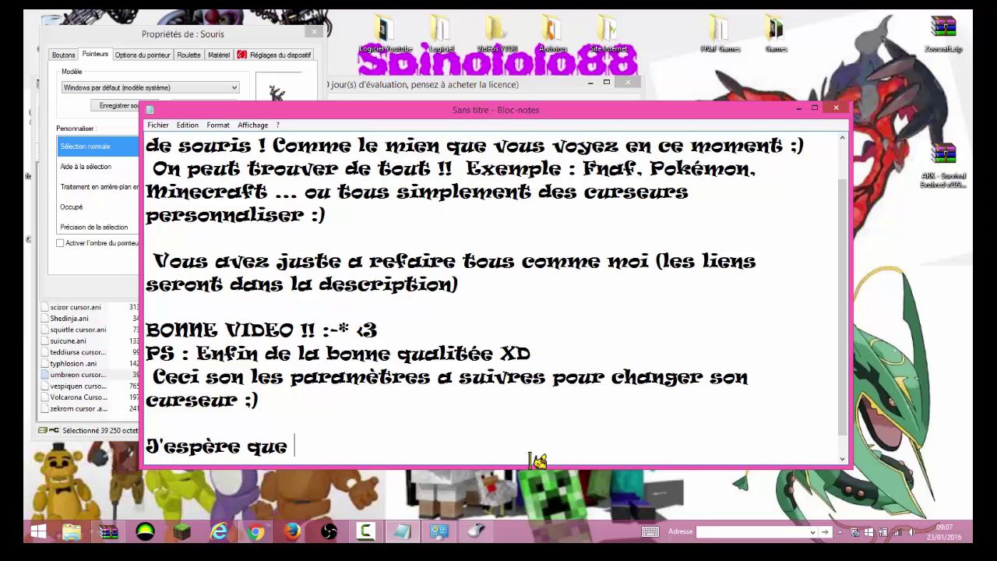
{"action": "type", "text": "se tuto vous"}
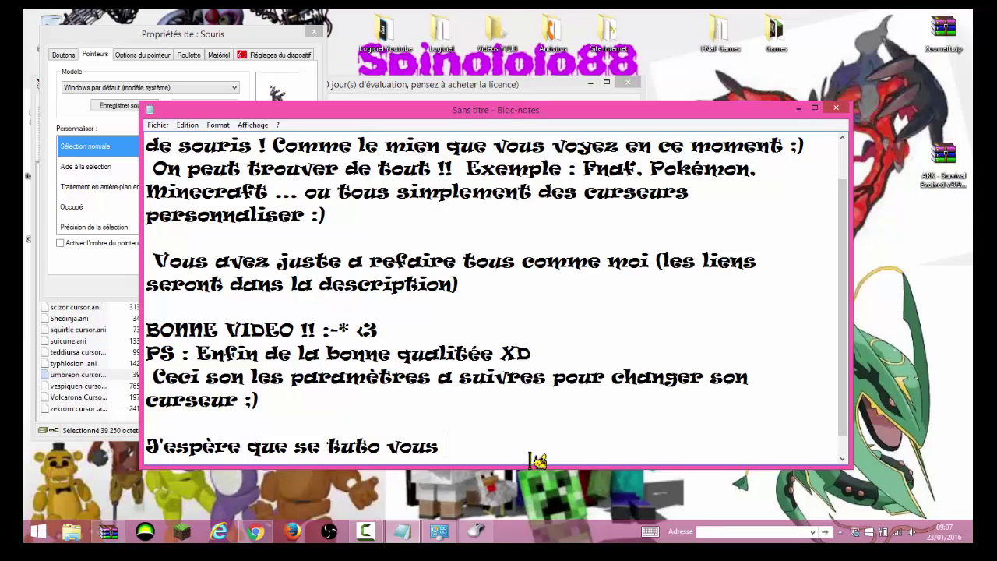
{"action": "type", "text": " auras plus et By"}
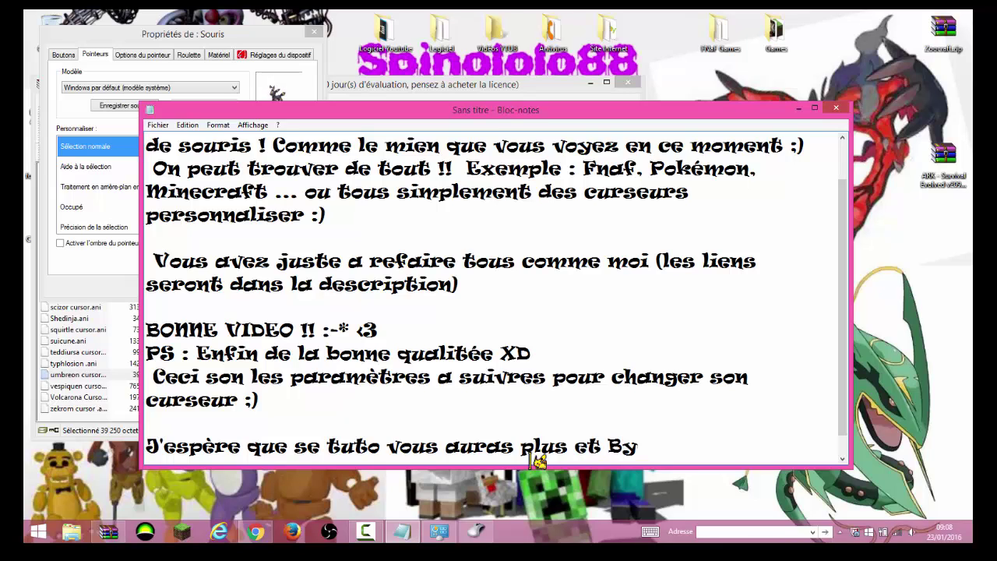
{"action": "type", "text": "tous le monde !!"}
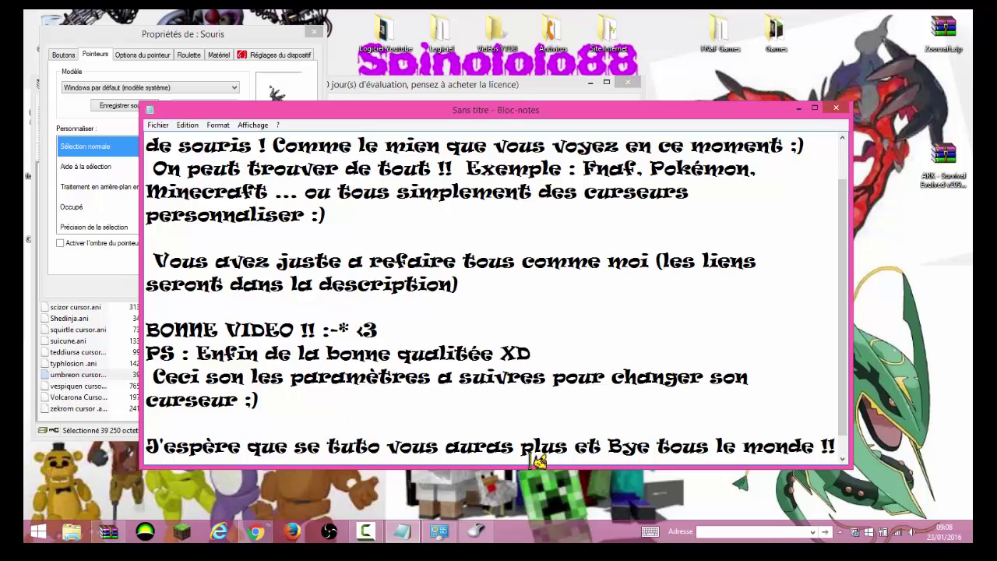
{"action": "key", "text": "Return"}
{"action": "type", "text": ":-*"}
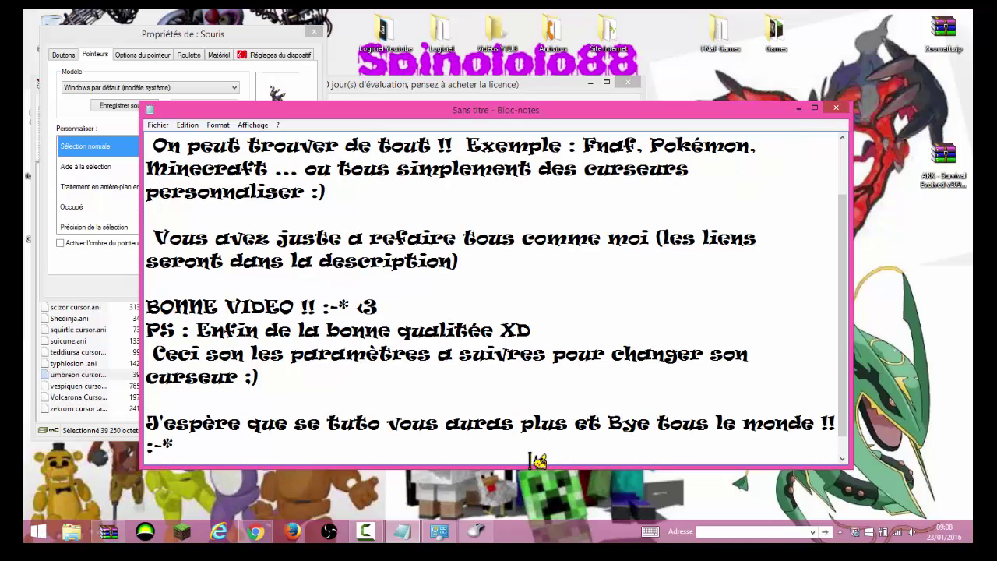
{"action": "left_click_drag", "start_coordinate": [260, 437], "coordinate": [147, 417]}
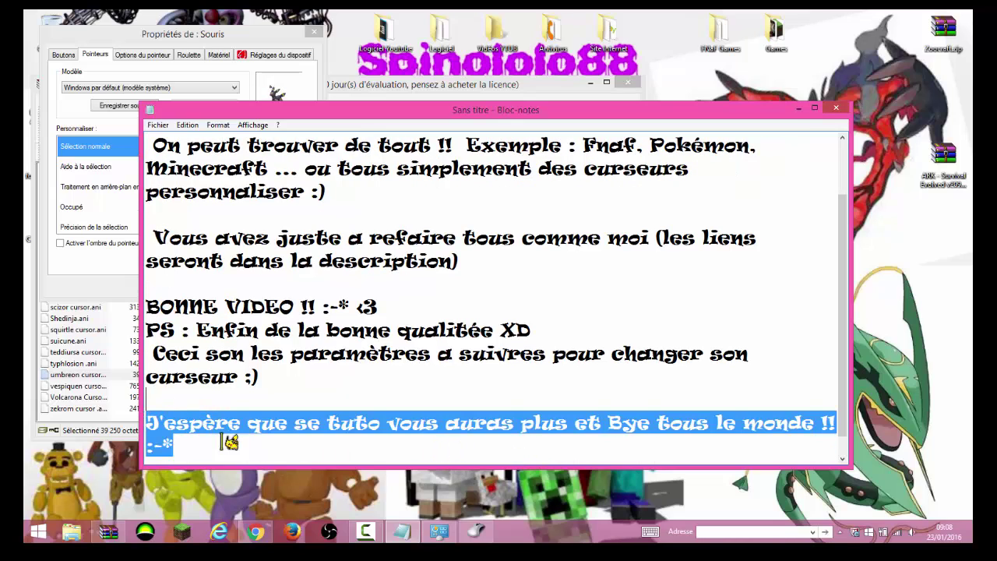